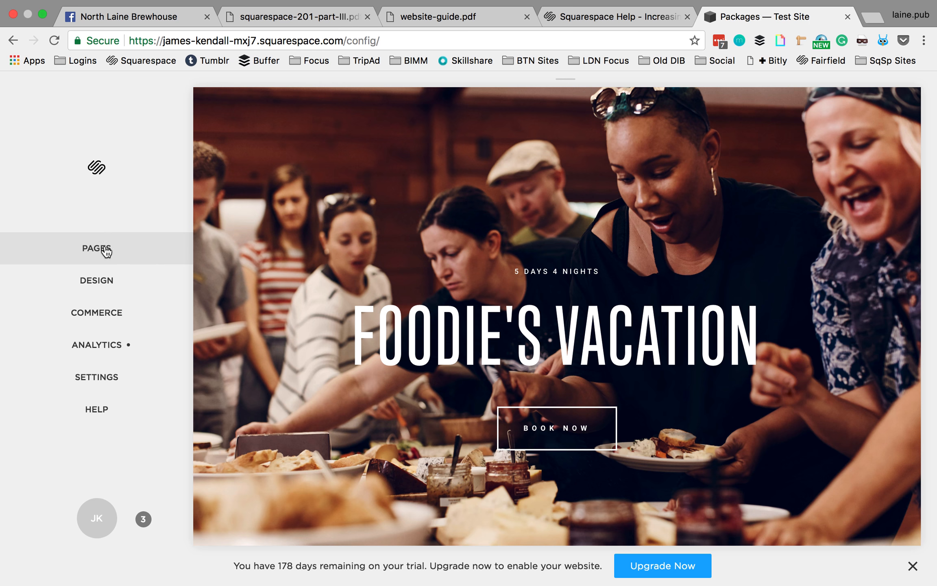
# Open the site's pages and select the Packages page in the main navigation.
pyautogui.scroll(-1, 103, 252)
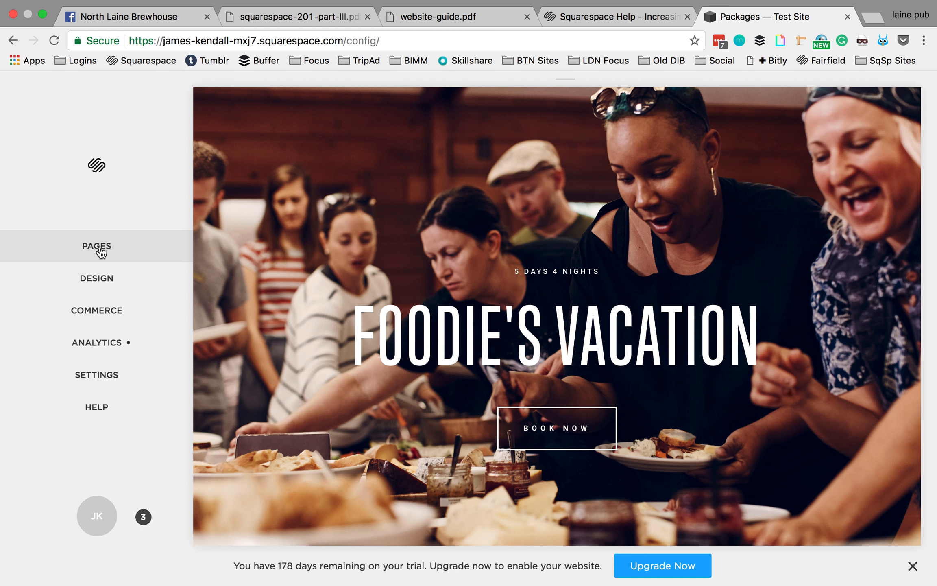
pyautogui.click(99, 250)
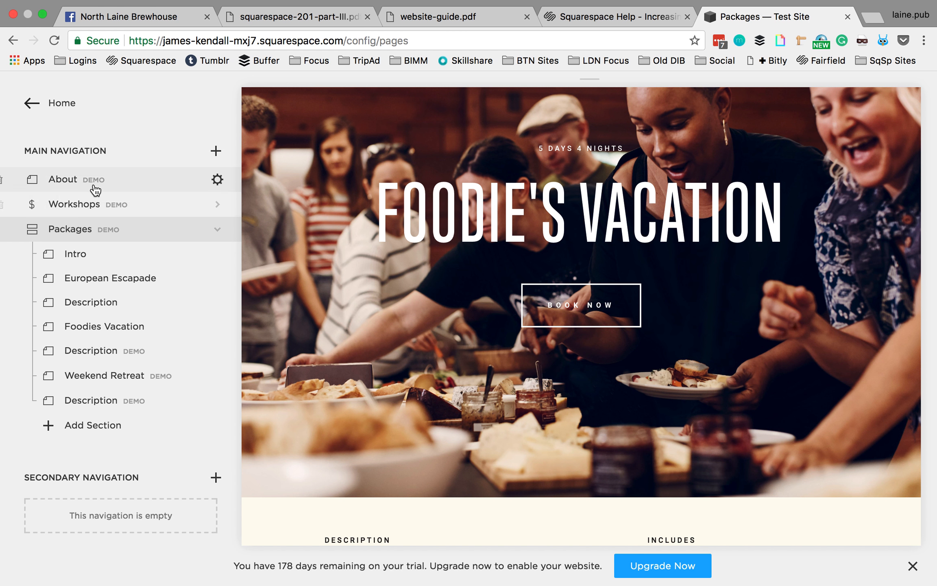
pyautogui.click(70, 230)
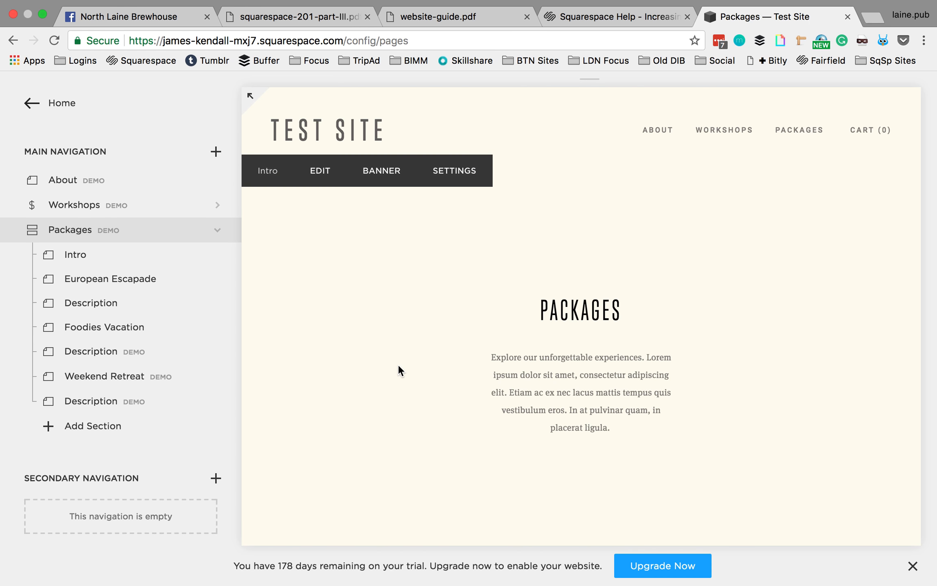
# Examine the Intro, European Escapade and Description sections of the Packages page and the edit options of each section.
pyautogui.scroll(-10, 388, 387)
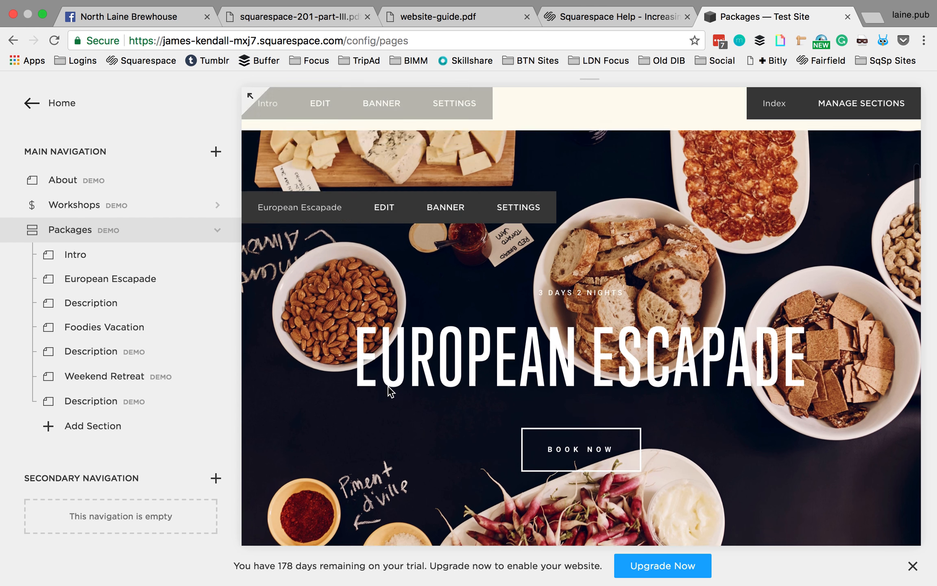
pyautogui.scroll(-3, 390, 391)
pyautogui.scroll(1, 390, 392)
pyautogui.scroll(8, 414, 275)
pyautogui.scroll(-7, 414, 274)
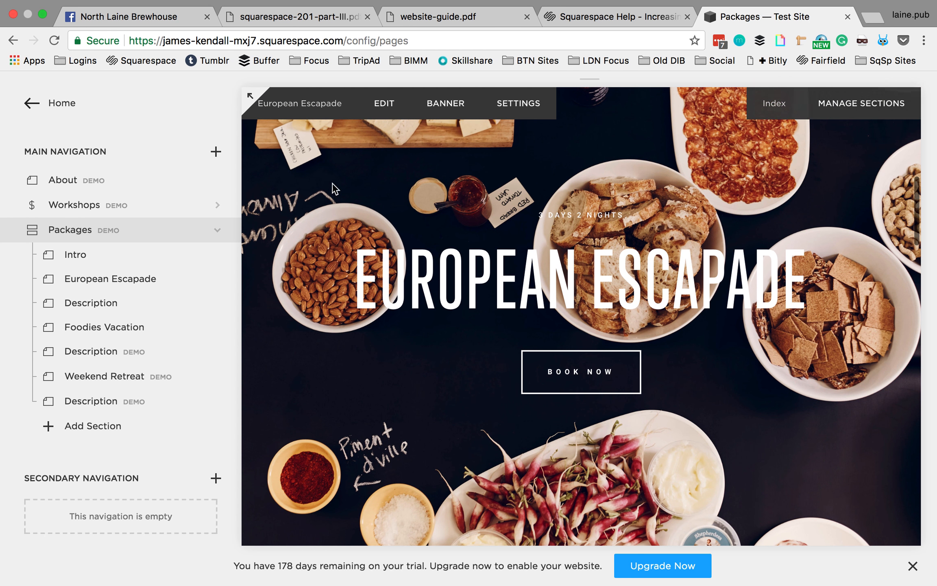
pyautogui.scroll(-3, 496, 370)
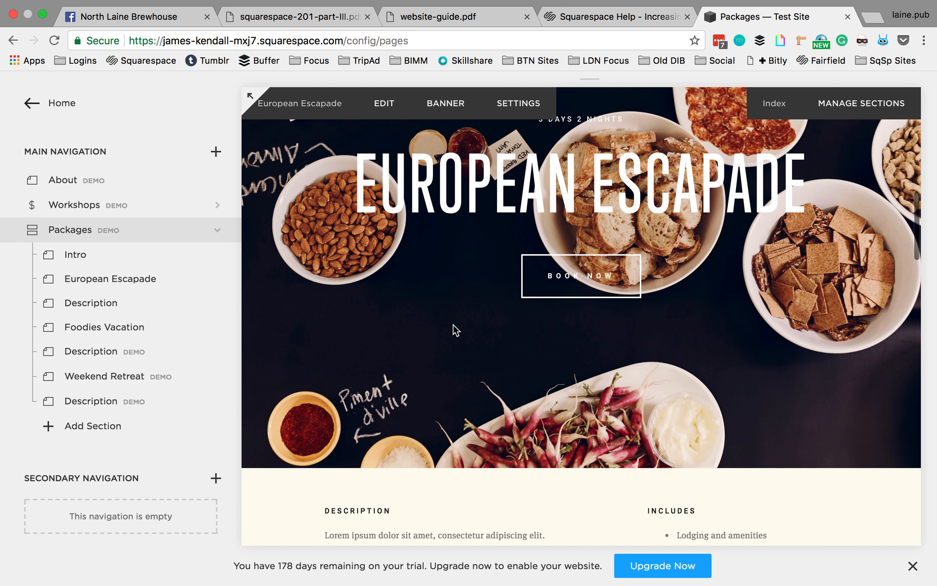
pyautogui.scroll(8, 448, 365)
pyautogui.scroll(-3, 449, 365)
pyautogui.scroll(4, 449, 364)
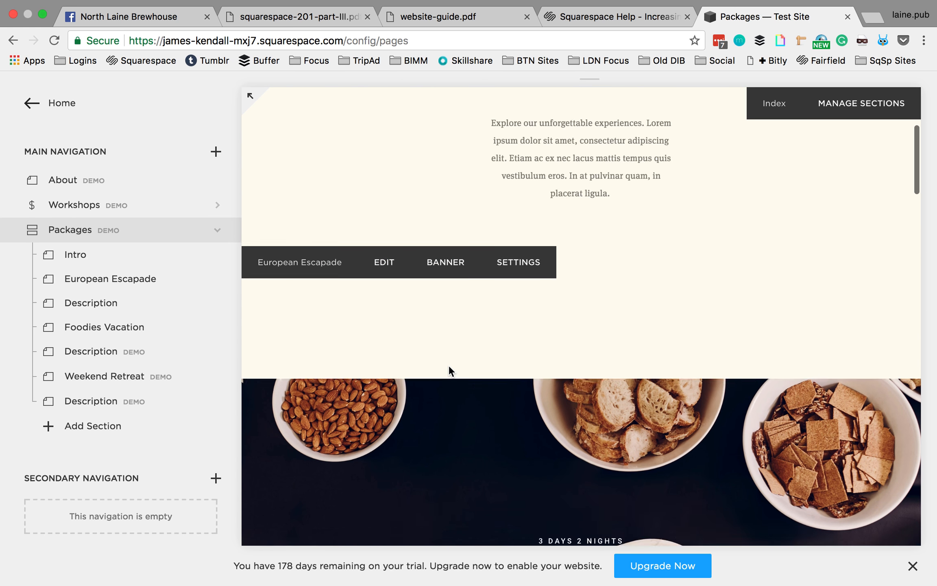
pyautogui.scroll(-5, 449, 365)
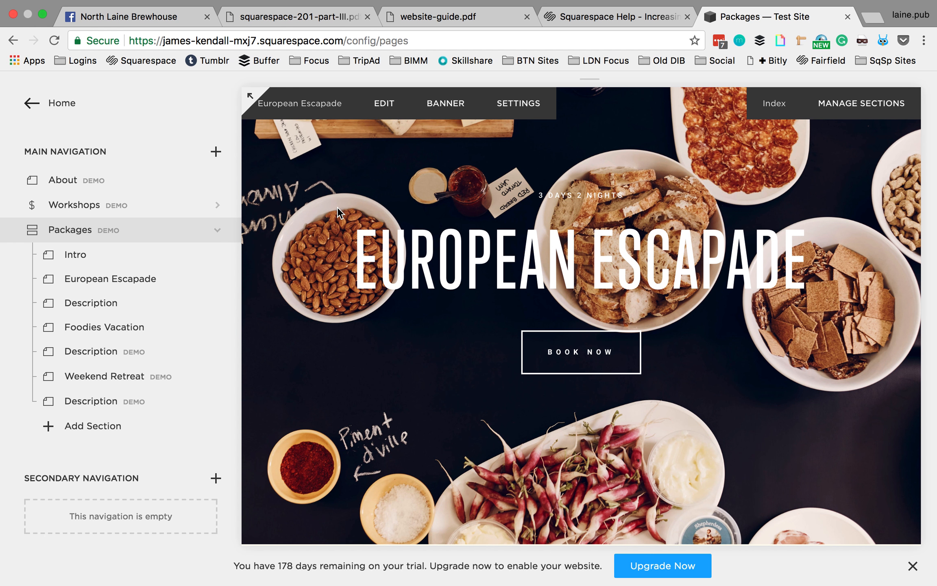
# Start editing the European Escapade section and replace its main heading with "WE'RE EDITING".
pyautogui.click(386, 104)
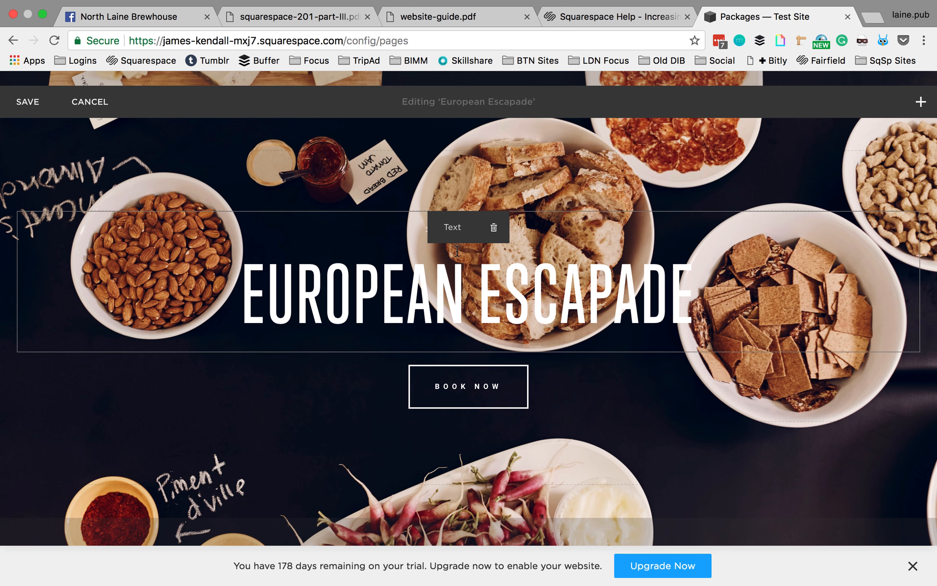
pyautogui.moveTo(243, 289); pyautogui.dragTo(694, 291)
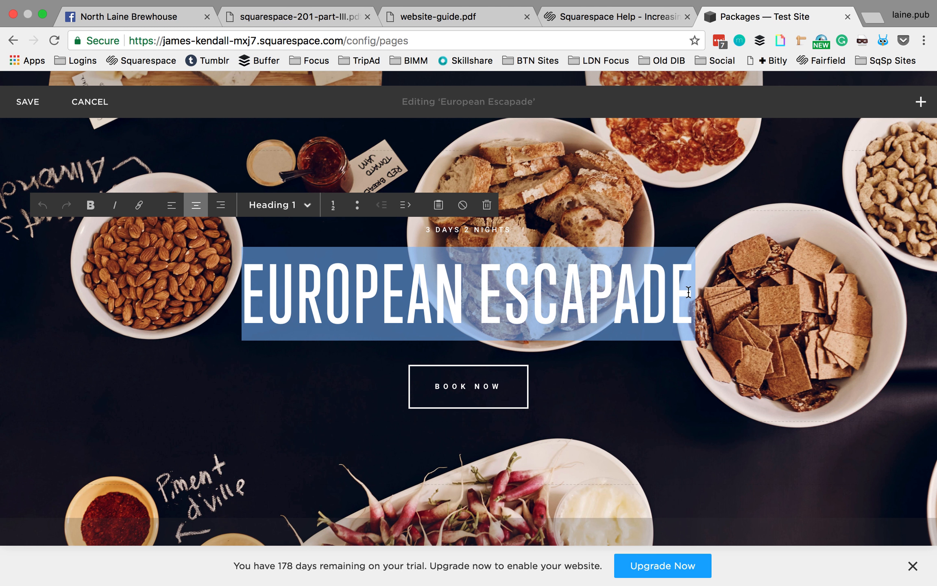
pyautogui.write("WE'RE ")
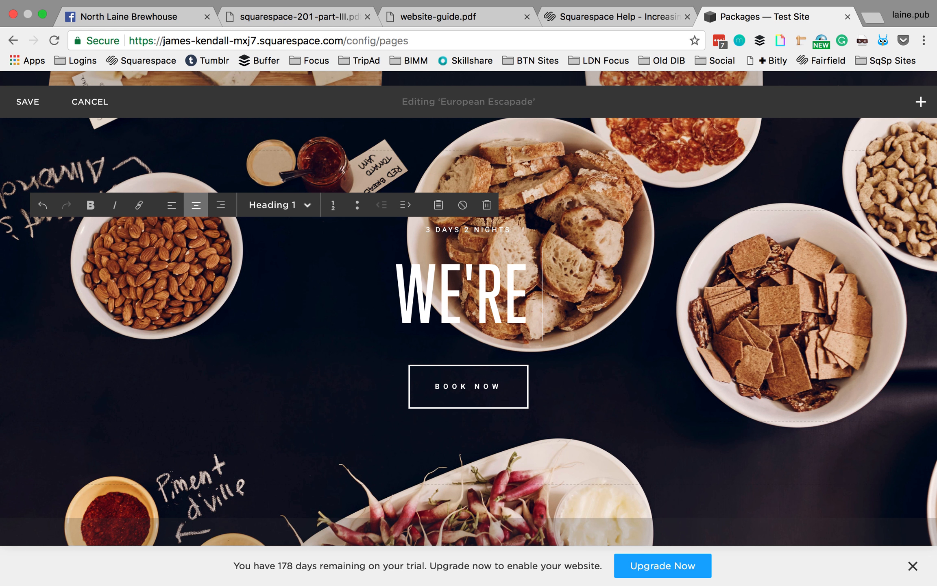
pyautogui.write('EDITING')
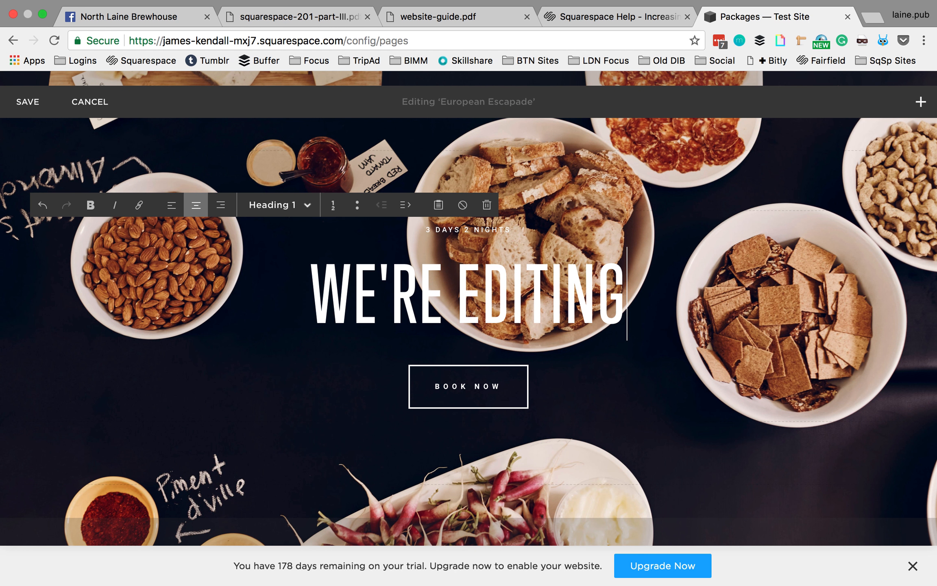
# Replace the "3 DAYS 2 NIGHTS" line above the main heading with "HEY LOOK".
pyautogui.click(474, 231)
pyautogui.moveTo(508, 230); pyautogui.dragTo(426, 231)
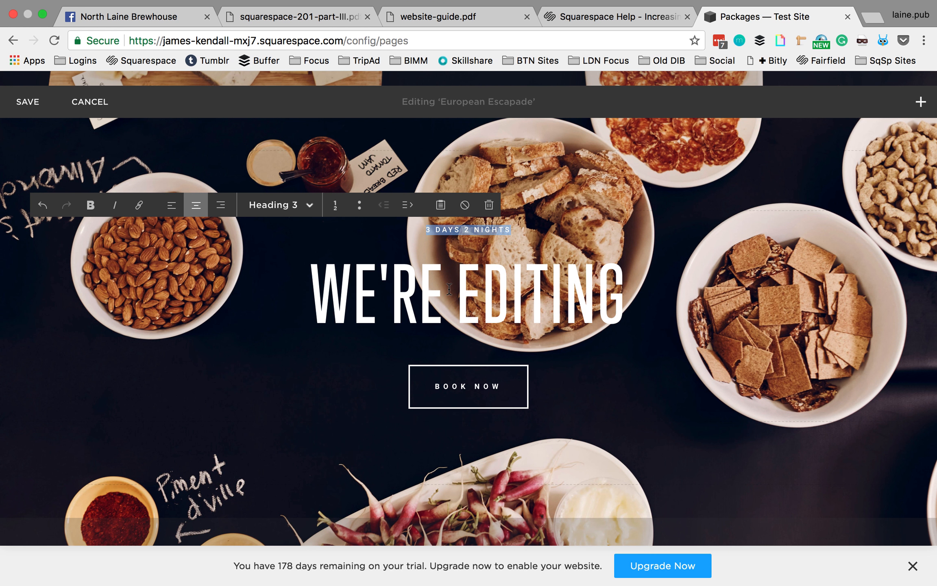
pyautogui.write('HEY LOOK')
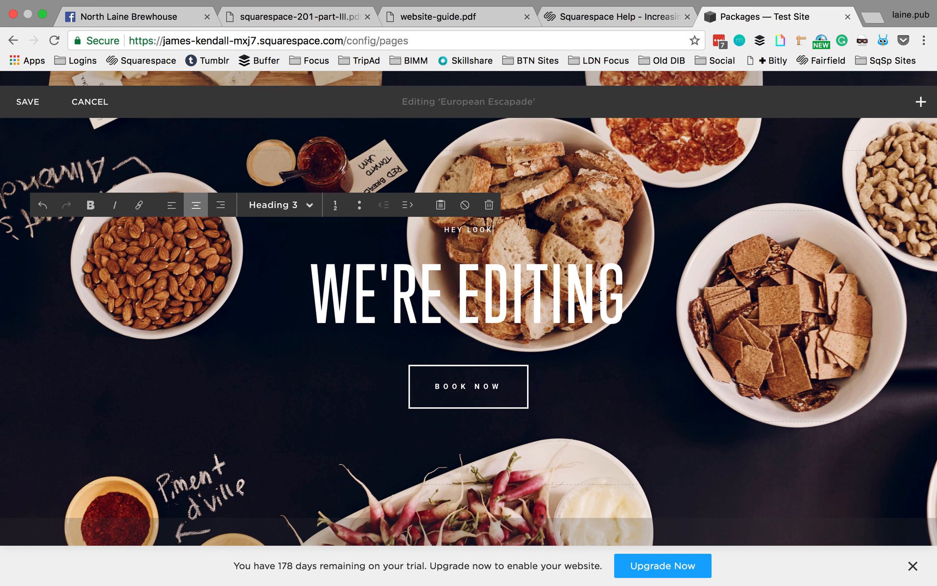
# Try the Heading 2 format on the "WE'RE EDITING" text and set it back to Heading 1.
pyautogui.moveTo(629, 289); pyautogui.dragTo(324, 293)
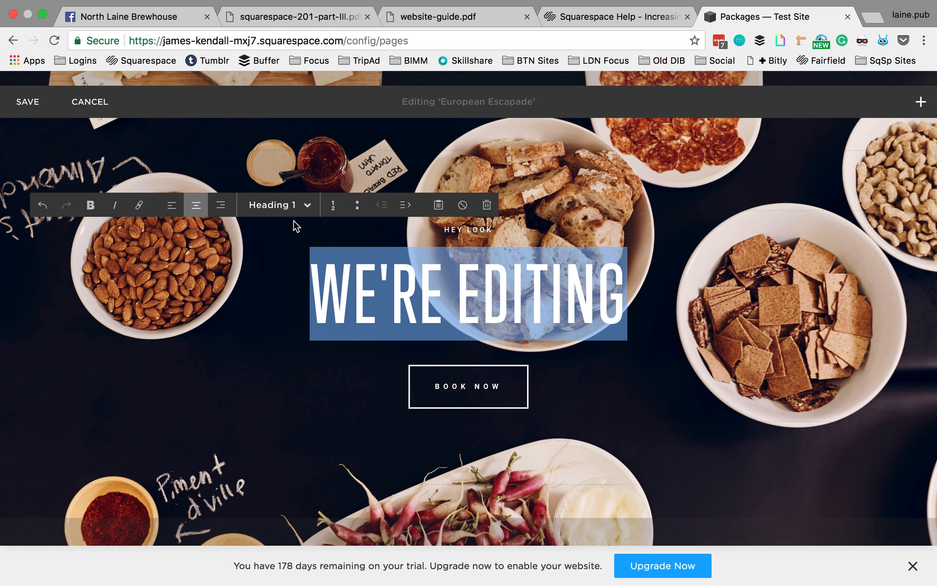
pyautogui.click(308, 209)
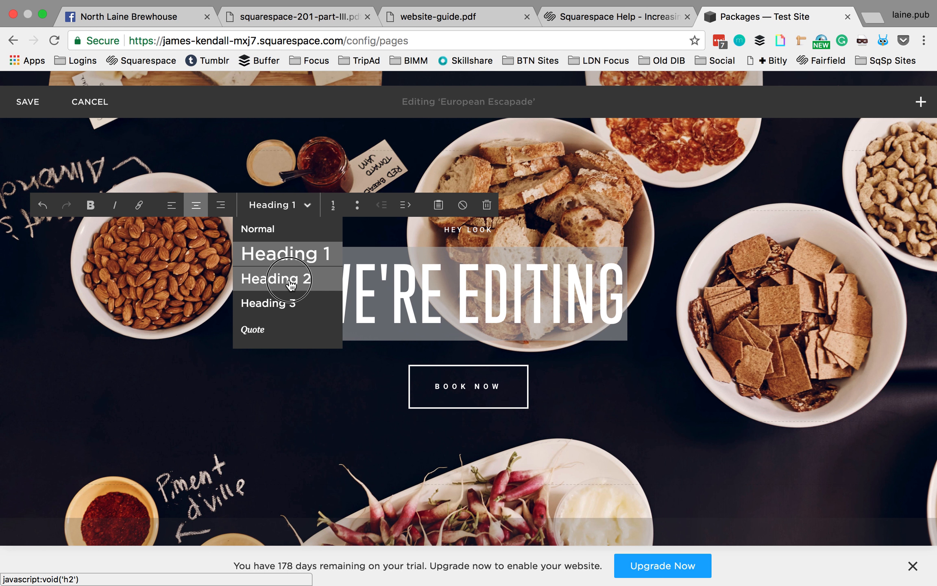
pyautogui.click(291, 277)
pyautogui.click(310, 209)
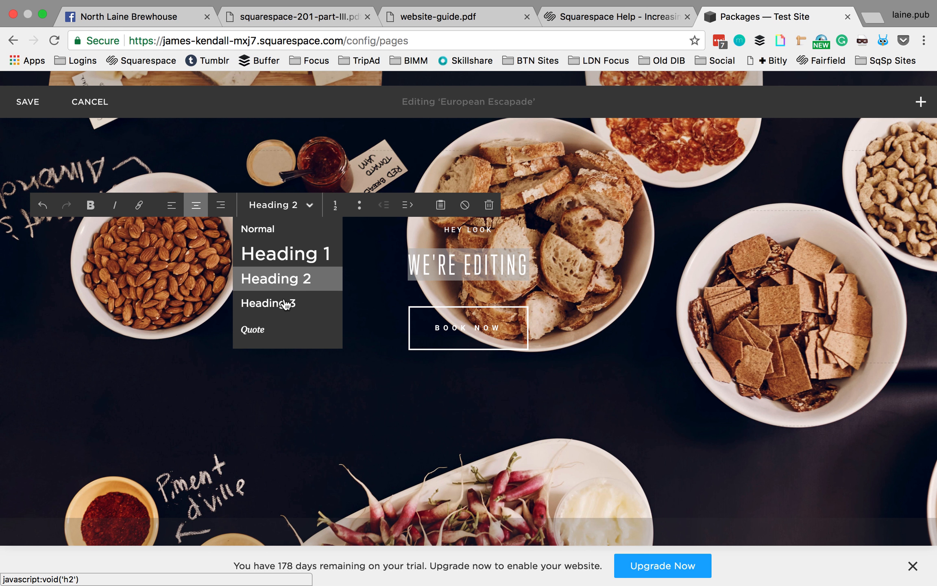
pyautogui.click(312, 209)
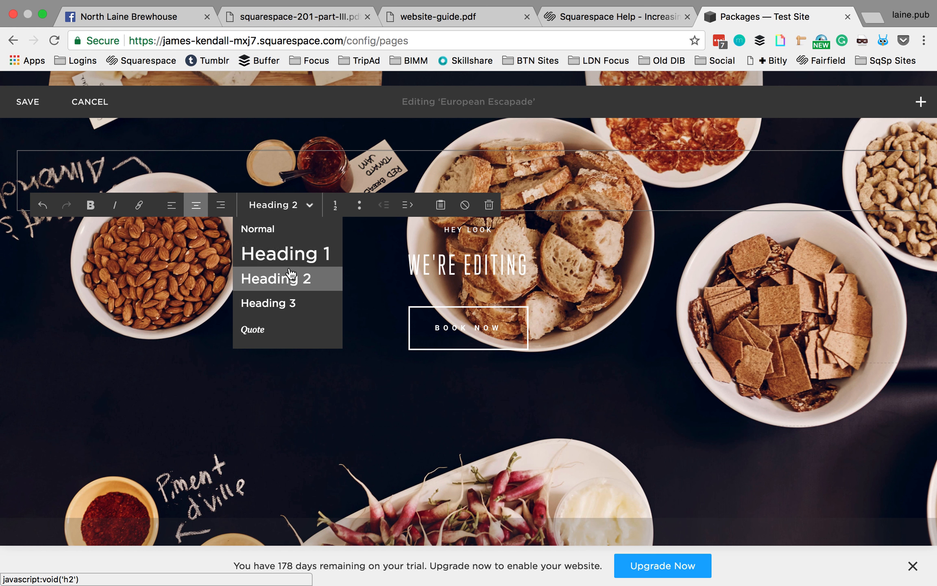
pyautogui.click(293, 255)
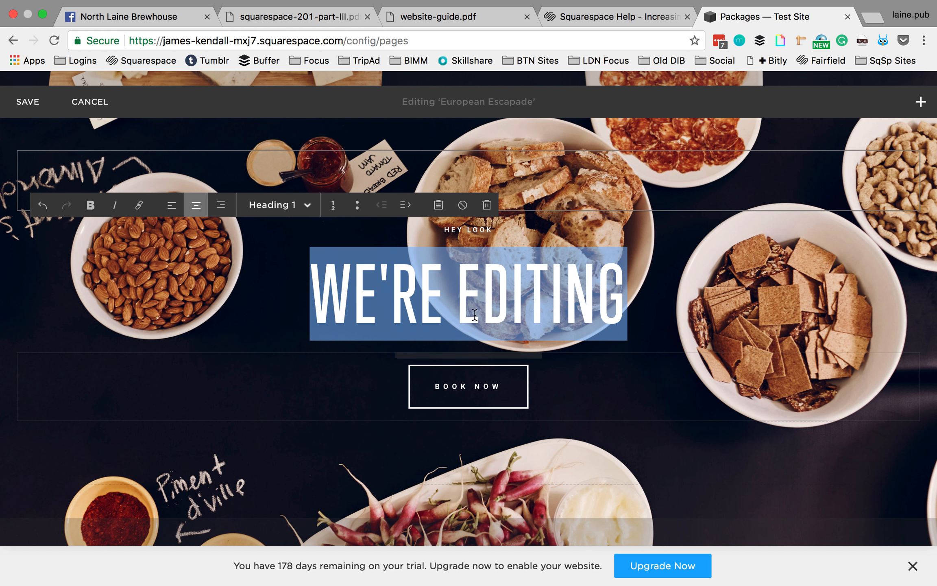
pyautogui.click(633, 288)
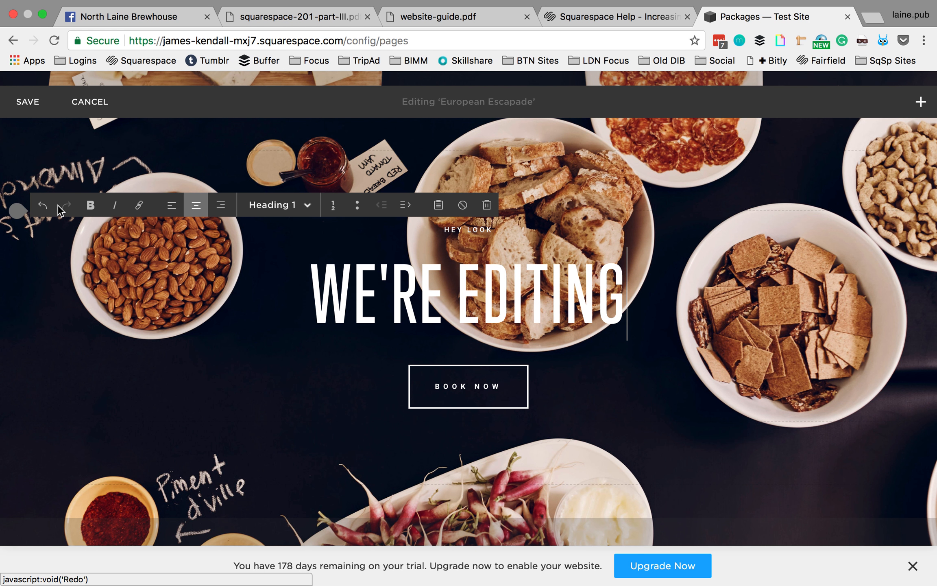
# Try bold at the end of the "WE'RE EDITING" heading, turn it off again, and view the available paragraph formats.
pyautogui.click(92, 208)
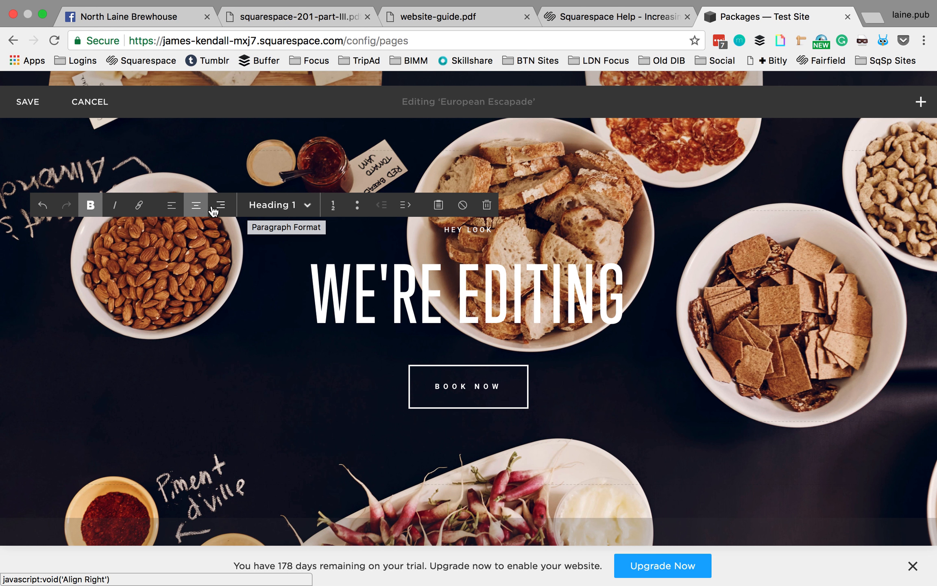
pyautogui.click(90, 205)
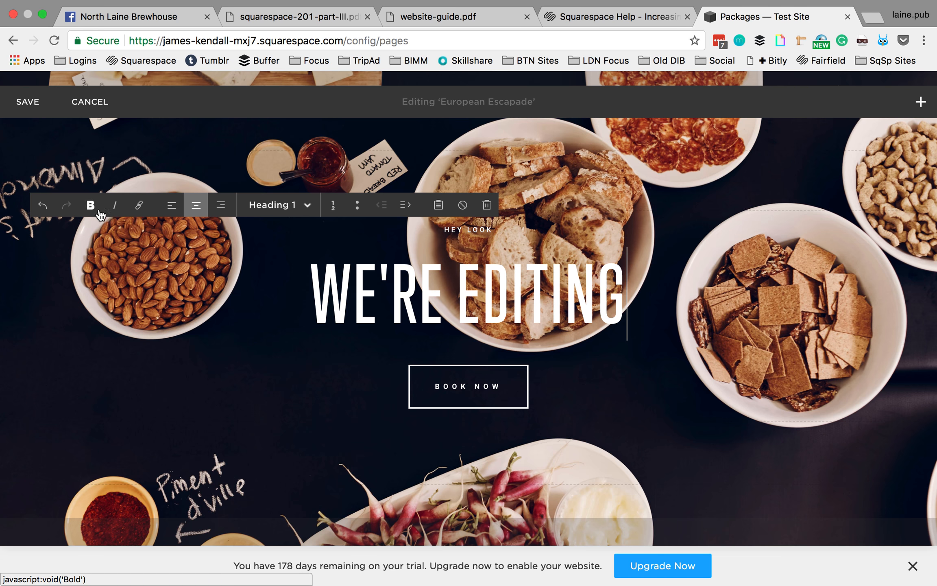
pyautogui.click(290, 209)
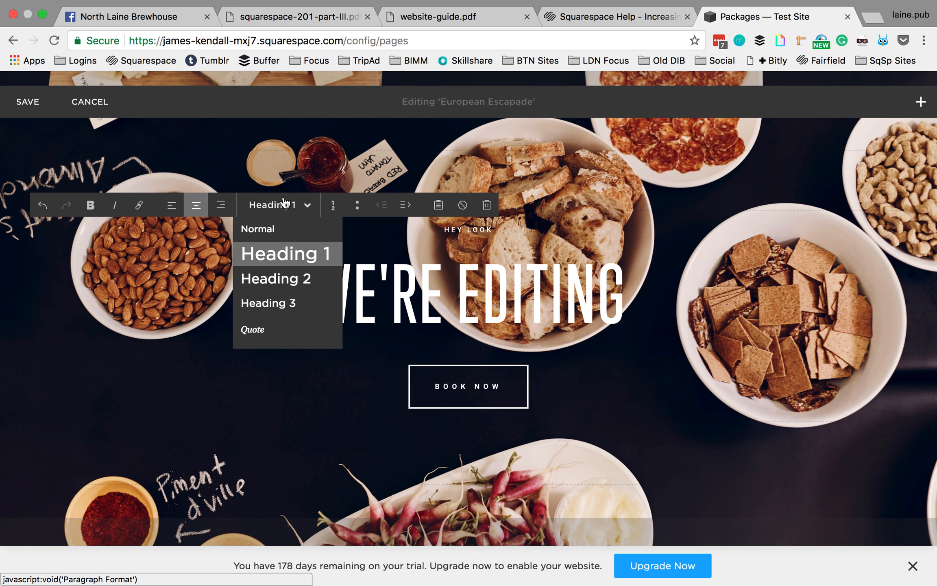
pyautogui.click(460, 295)
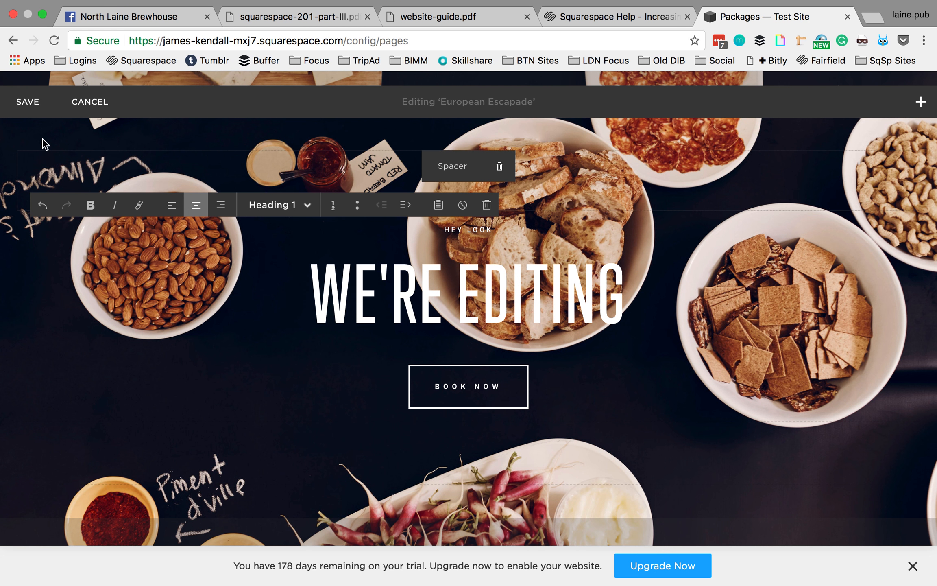
# Save the edits to the European Escapade section.
pyautogui.click(27, 101)
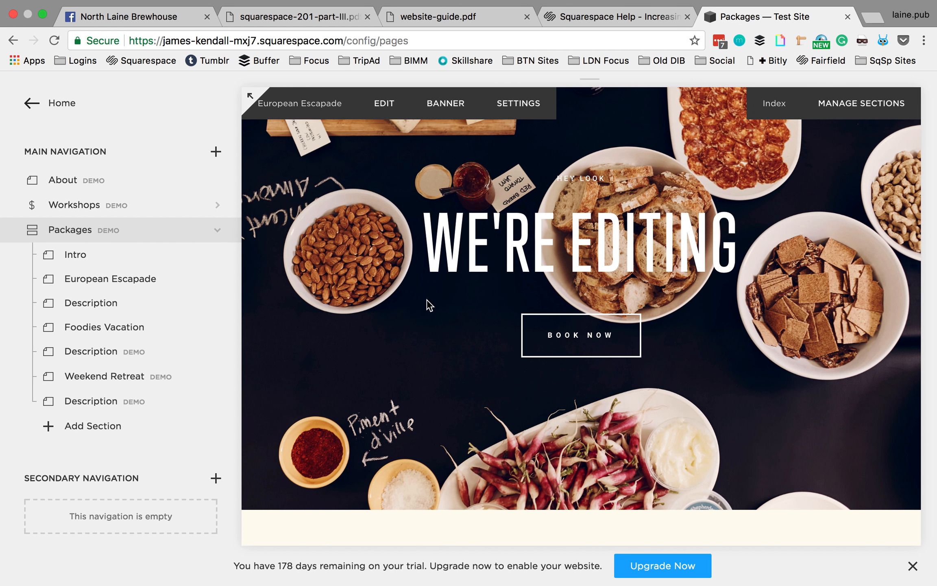
# Start editing the Description section below European Escapade and replace its "DESCRIPTION" heading with "EDITING".
pyautogui.scroll(-5, 394, 318)
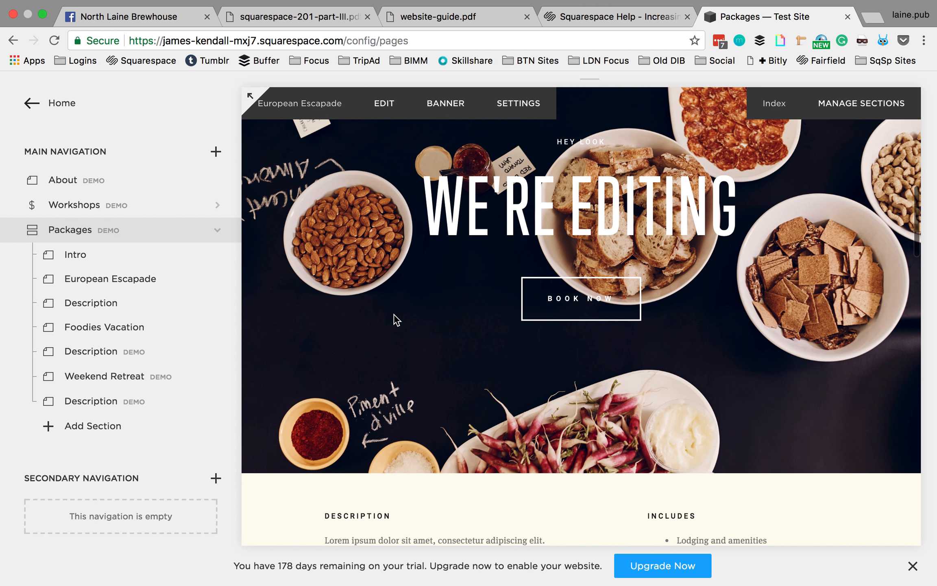
pyautogui.scroll(-4, 395, 321)
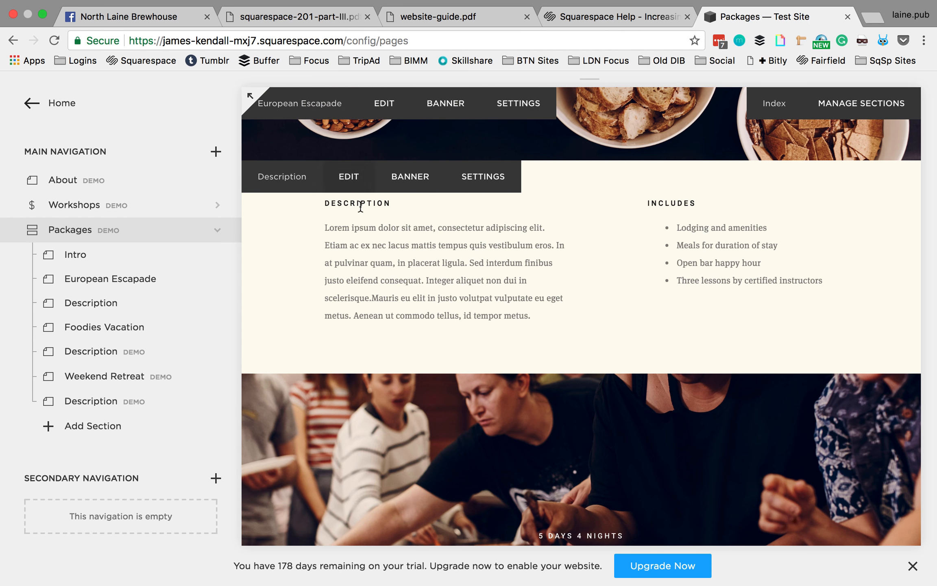
pyautogui.scroll(-1, 471, 267)
pyautogui.scroll(1, 472, 267)
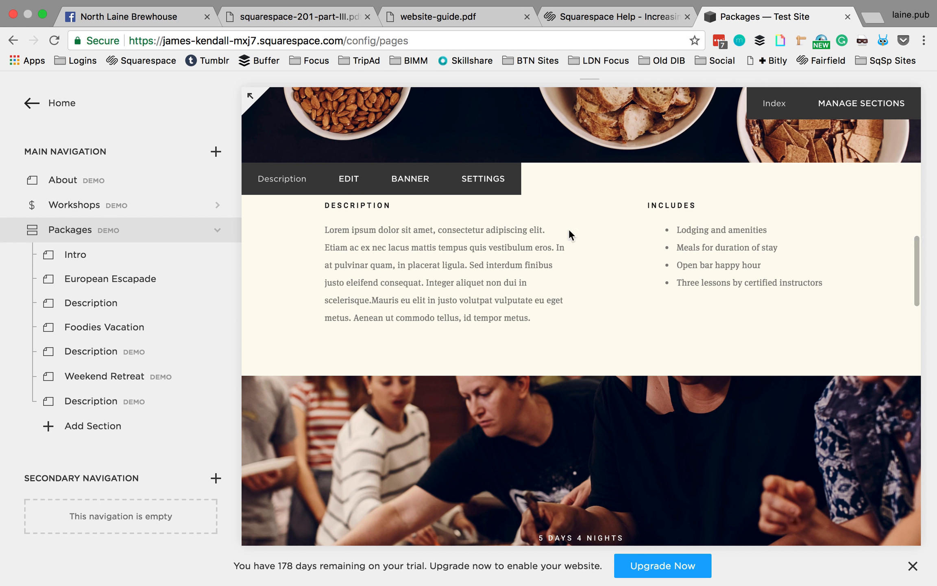
pyautogui.click(349, 180)
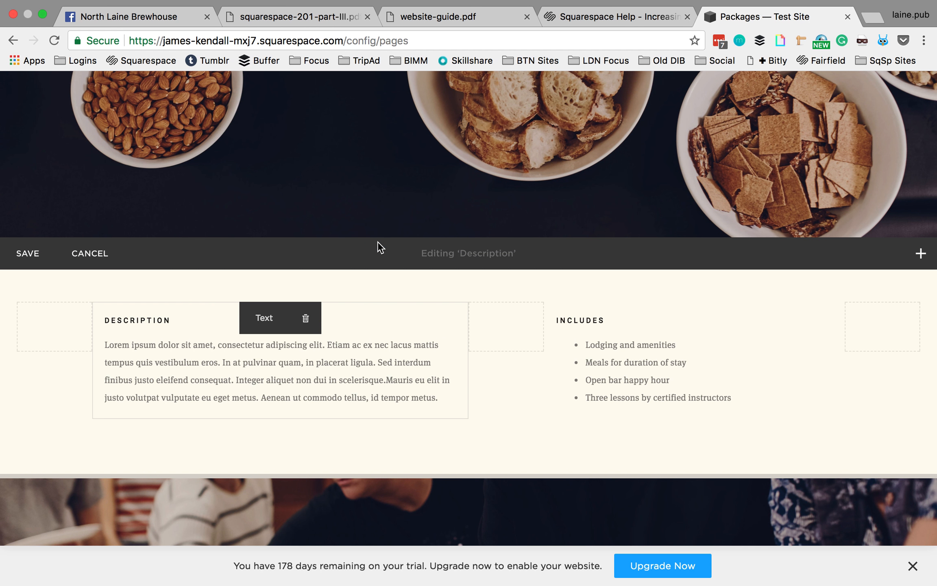
pyautogui.click(161, 360)
pyautogui.moveTo(169, 322); pyautogui.dragTo(92, 325)
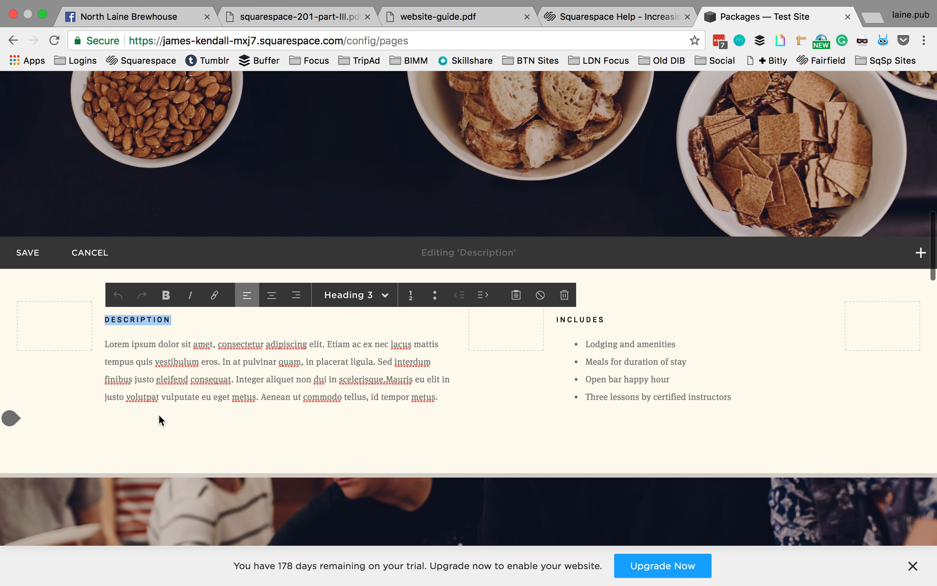
pyautogui.write('EDITING')
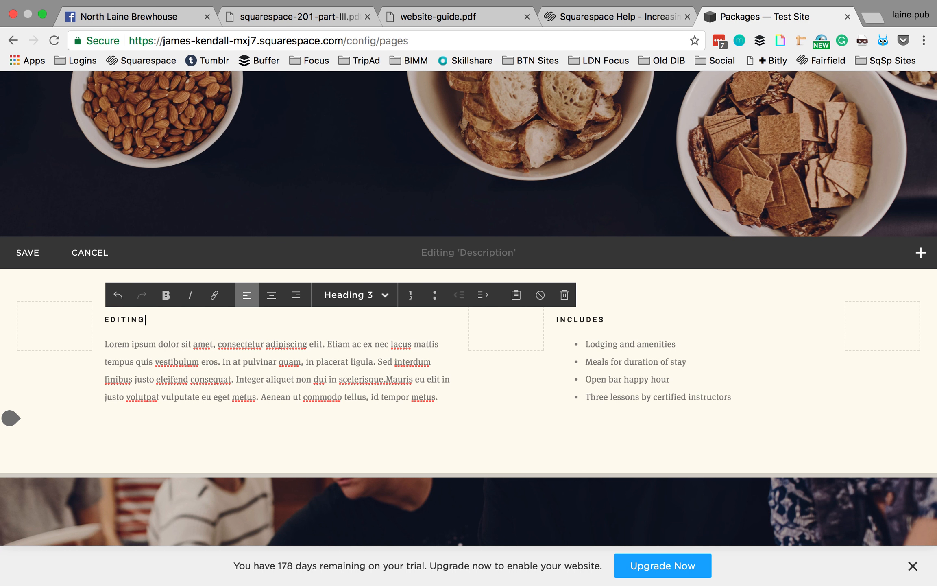
# Add the text "dfskjhbkdsb dfkjhbdfg kjb." at the end of the lorem ipsum paragraph under the "EDITING" heading.
pyautogui.click(224, 380)
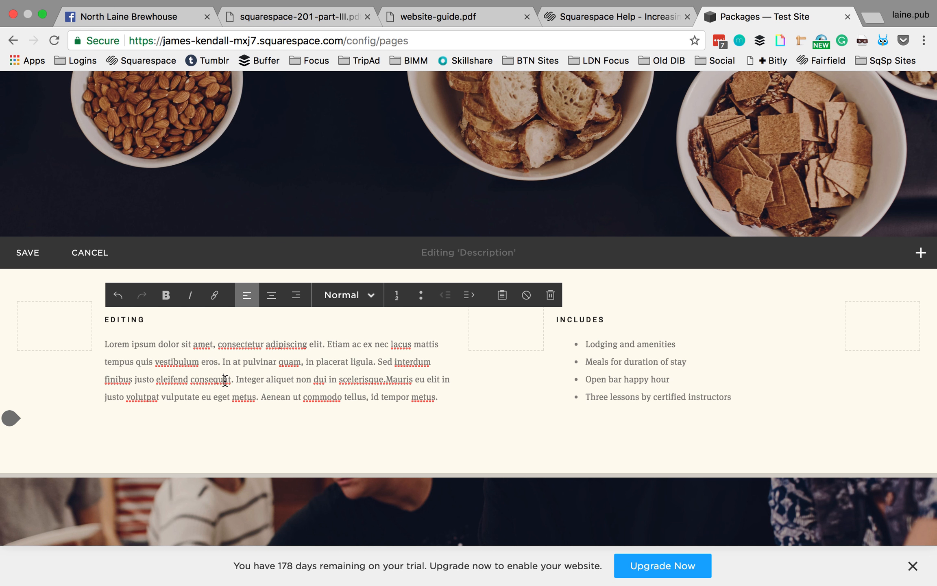
pyautogui.write('dfskjhbkdsb dfkjhbdfg kjb.')
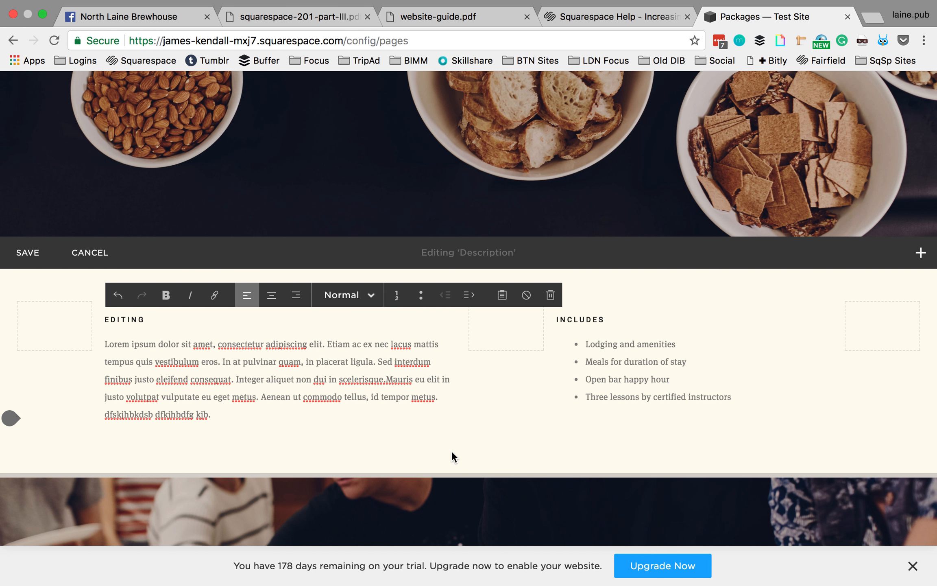
pyautogui.scroll(1, 444, 448)
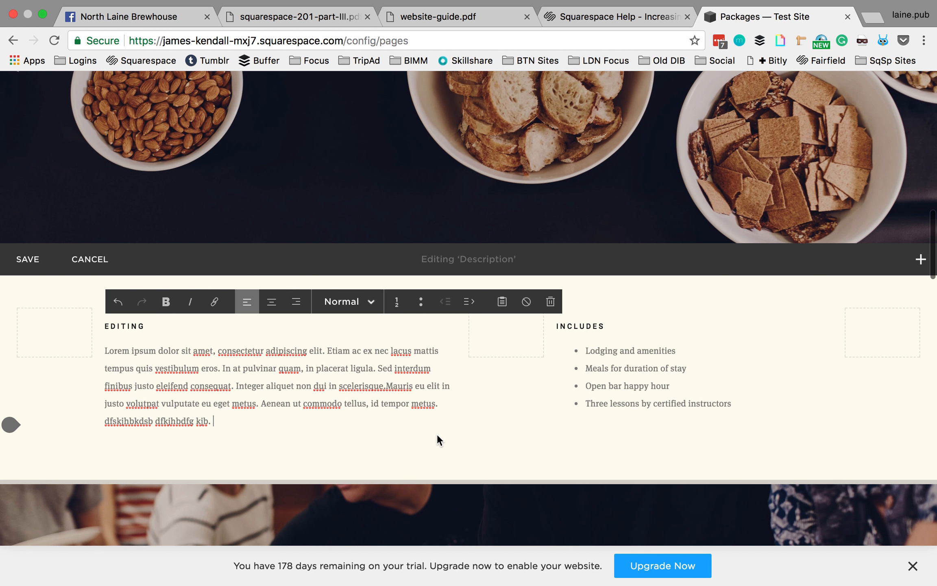
pyautogui.scroll(-1, 379, 404)
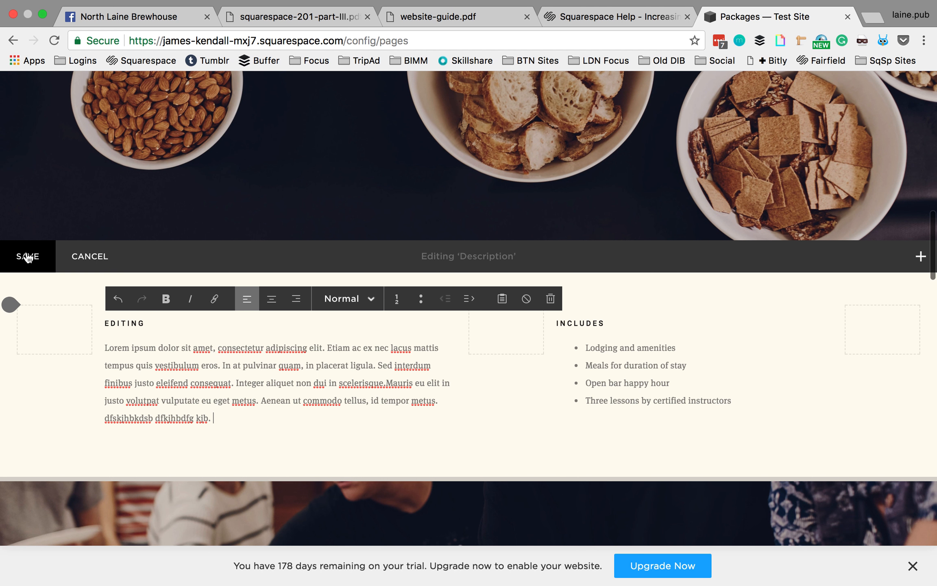
# Examine the content block insertion points around the text columns of the Description section.
pyautogui.scroll(1, 57, 264)
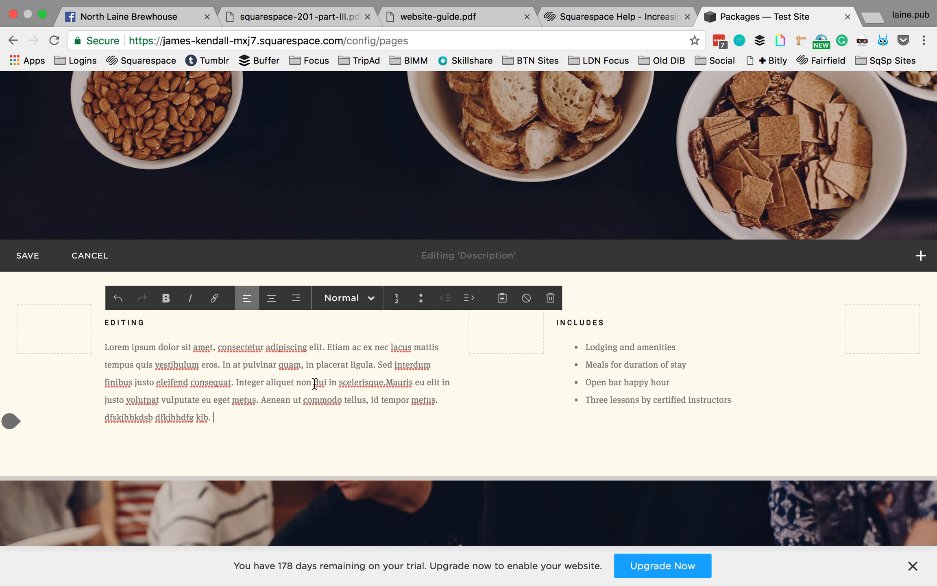
pyautogui.moveTo(93, 424)
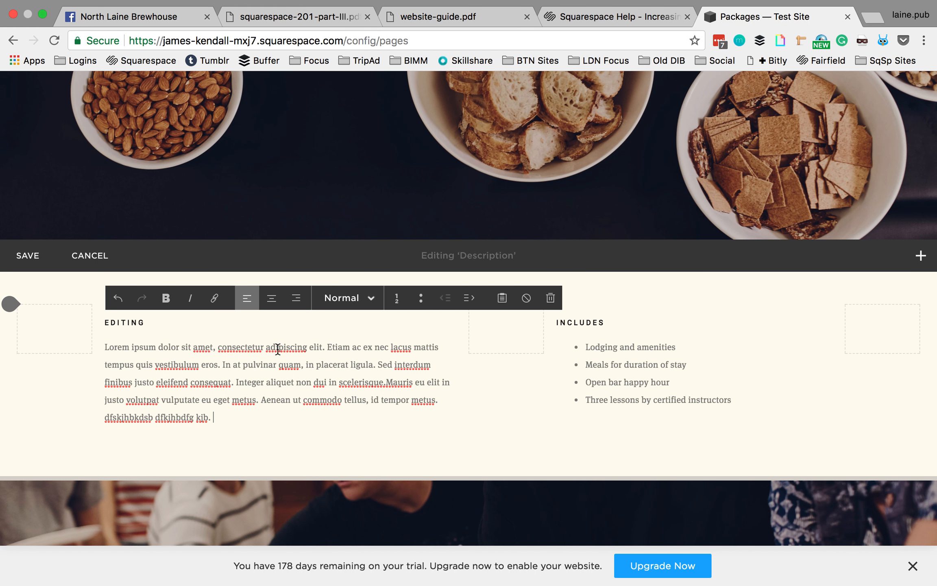
pyautogui.scroll(-3, 511, 414)
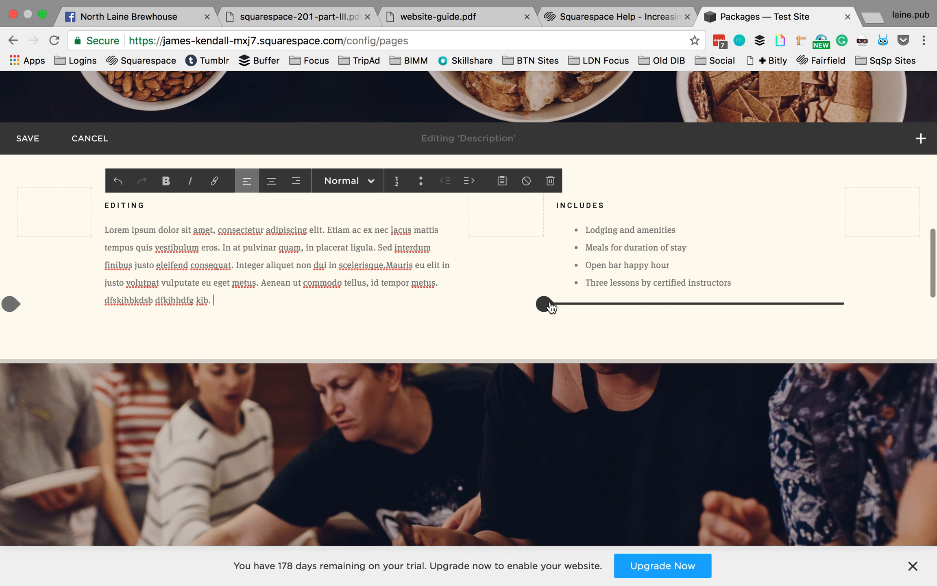
pyautogui.click(675, 259)
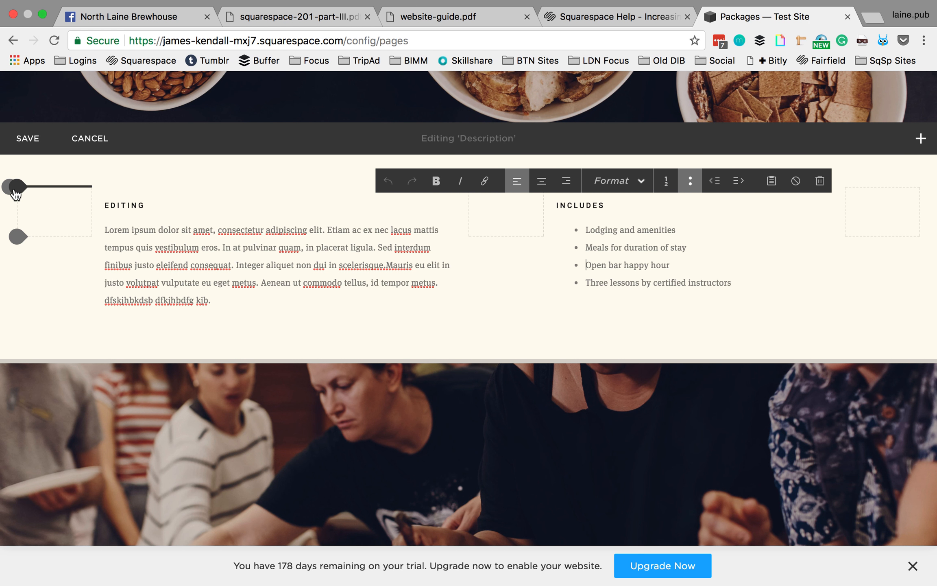
pyautogui.scroll(-1, 13, 191)
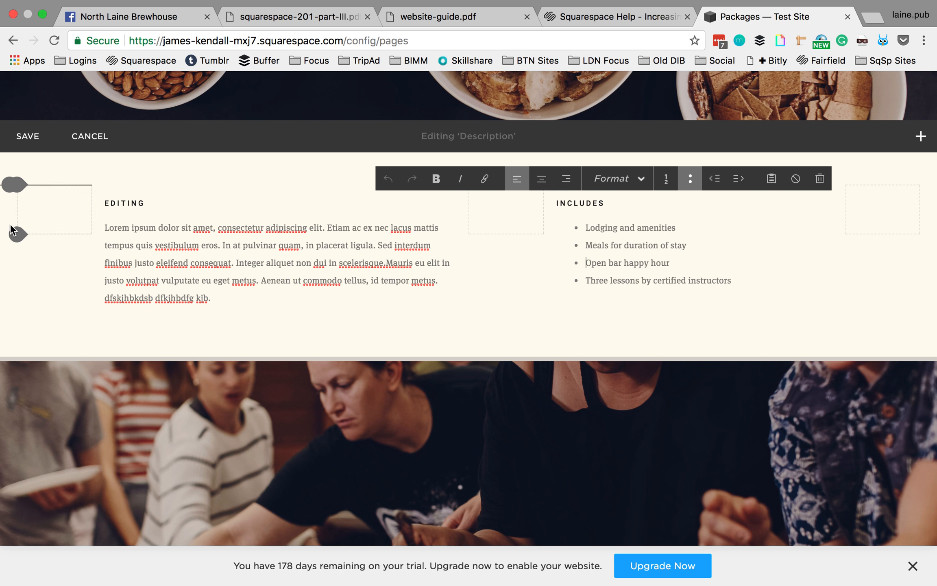
pyautogui.scroll(-1, 14, 233)
pyautogui.scroll(1, 9, 204)
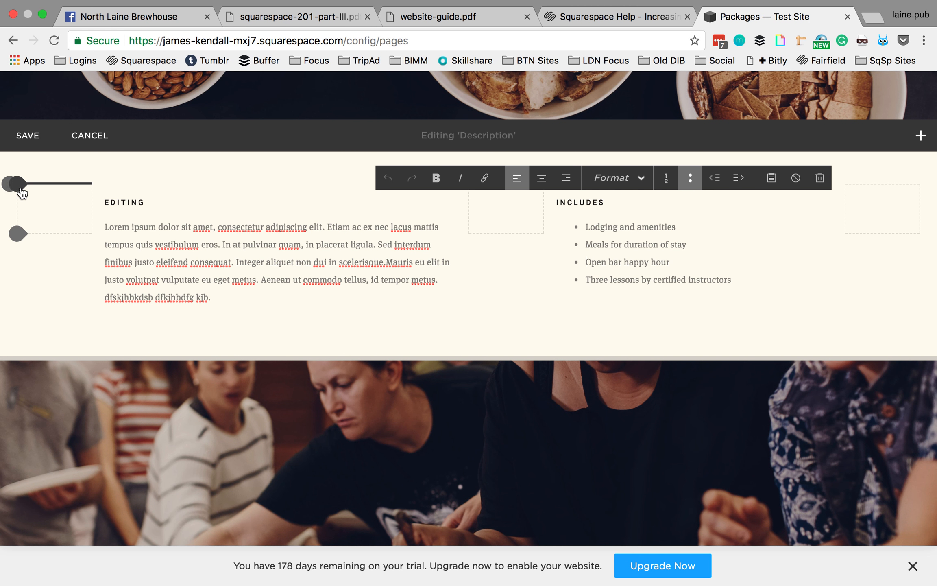
pyautogui.scroll(-1, 18, 238)
pyautogui.scroll(1, 20, 241)
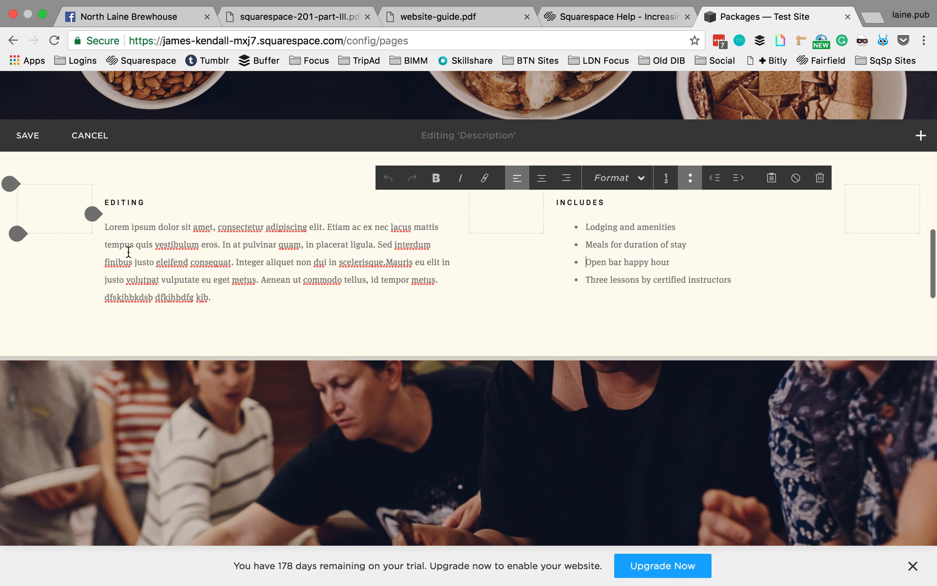
pyautogui.scroll(-1, 180, 286)
pyautogui.scroll(1, 146, 201)
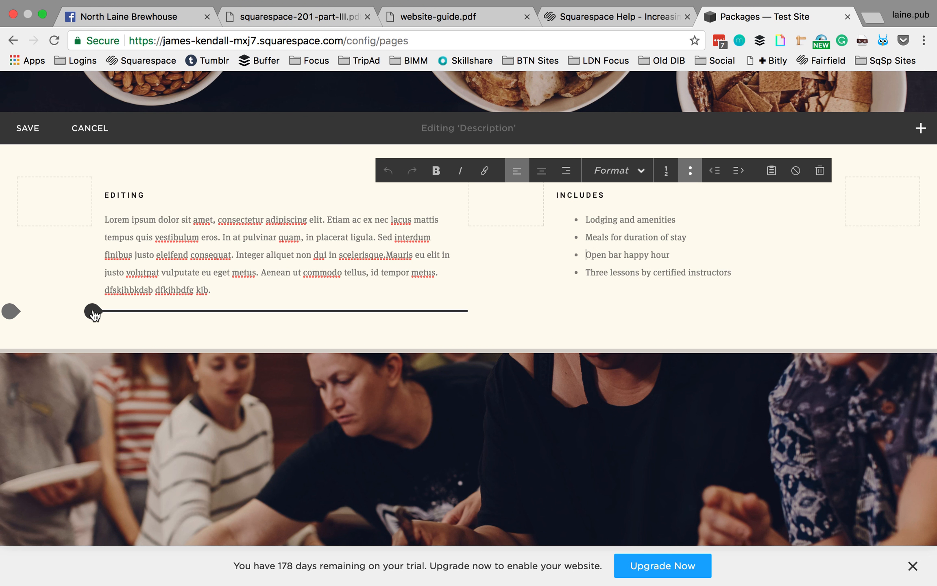
# Open the content block choices for the spot directly below the lorem ipsum paragraph and review all available block types.
pyautogui.click(93, 312)
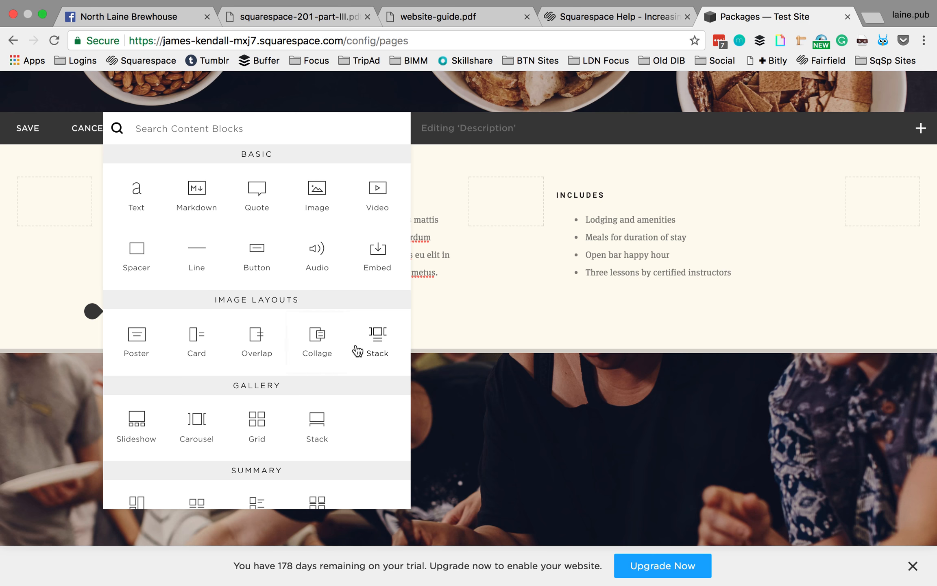
pyautogui.scroll(-3, 201, 358)
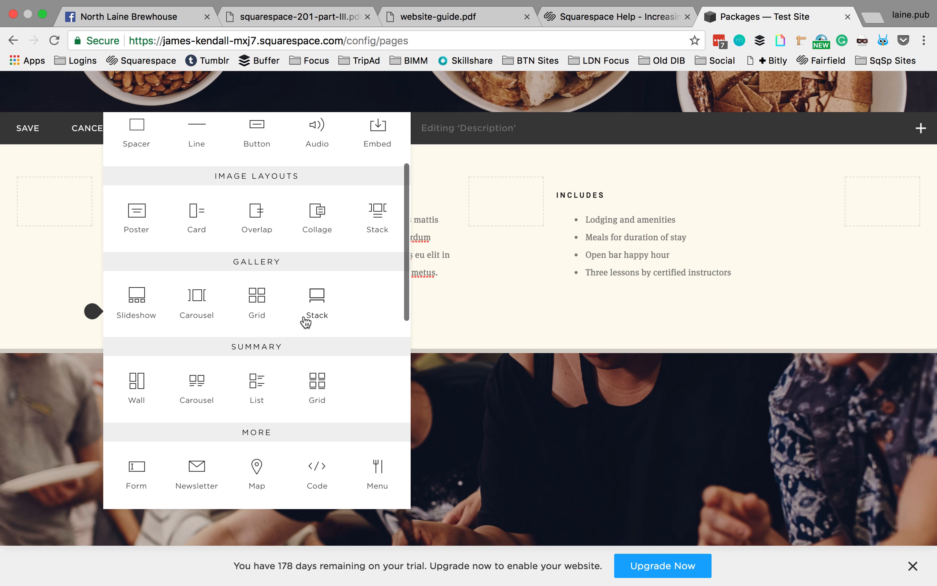
pyautogui.scroll(-3, 348, 349)
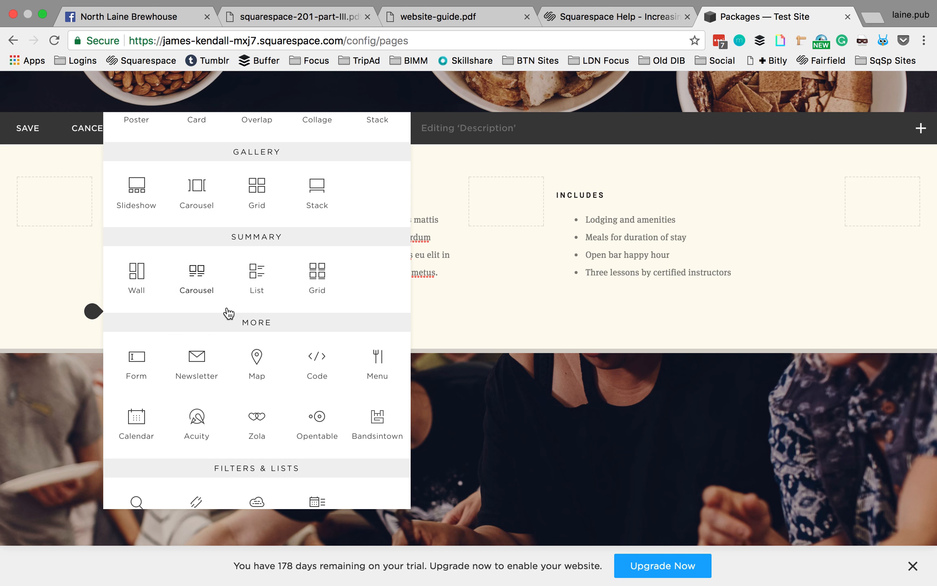
pyautogui.scroll(-2, 270, 309)
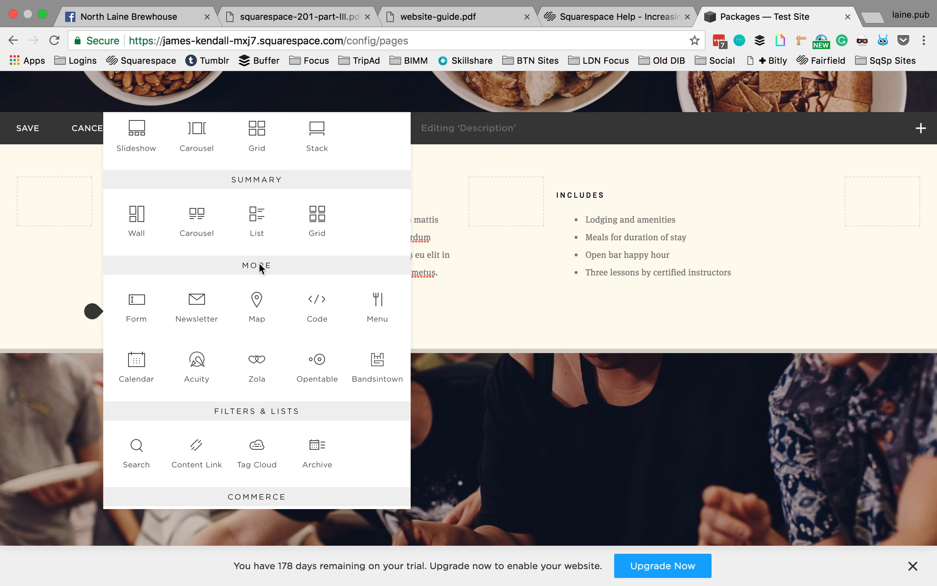
pyautogui.scroll(-3, 283, 263)
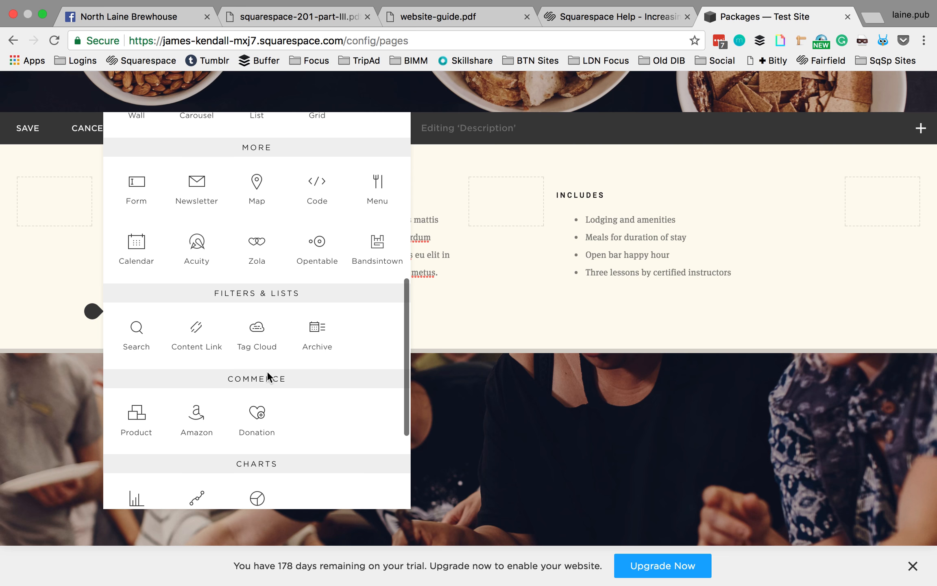
pyautogui.scroll(-3, 316, 401)
pyautogui.scroll(-2, 316, 400)
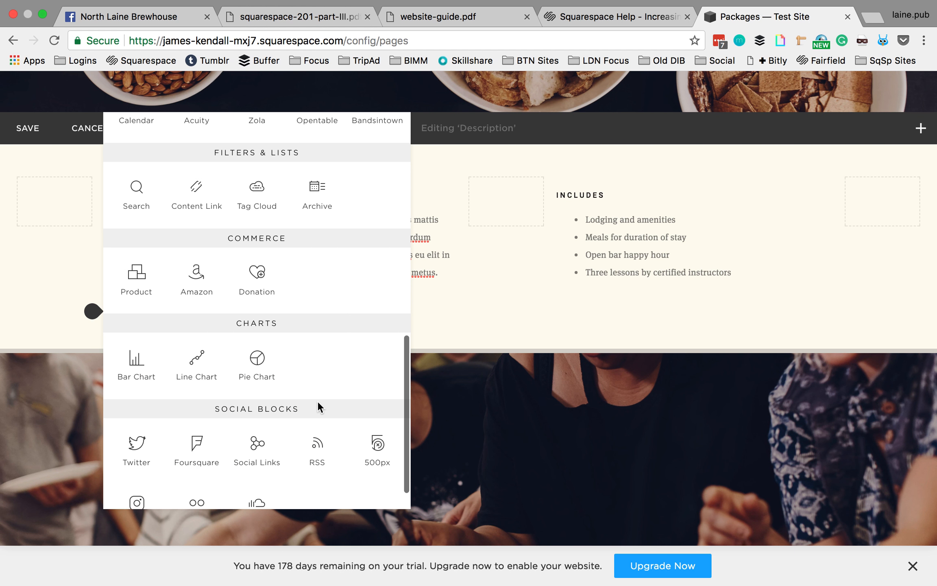
pyautogui.scroll(12, 323, 317)
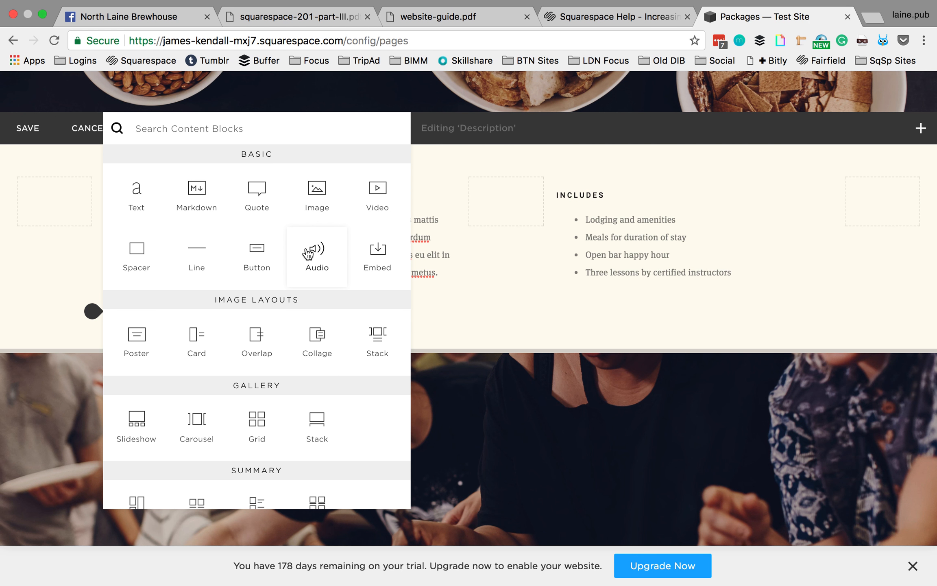
pyautogui.click(321, 197)
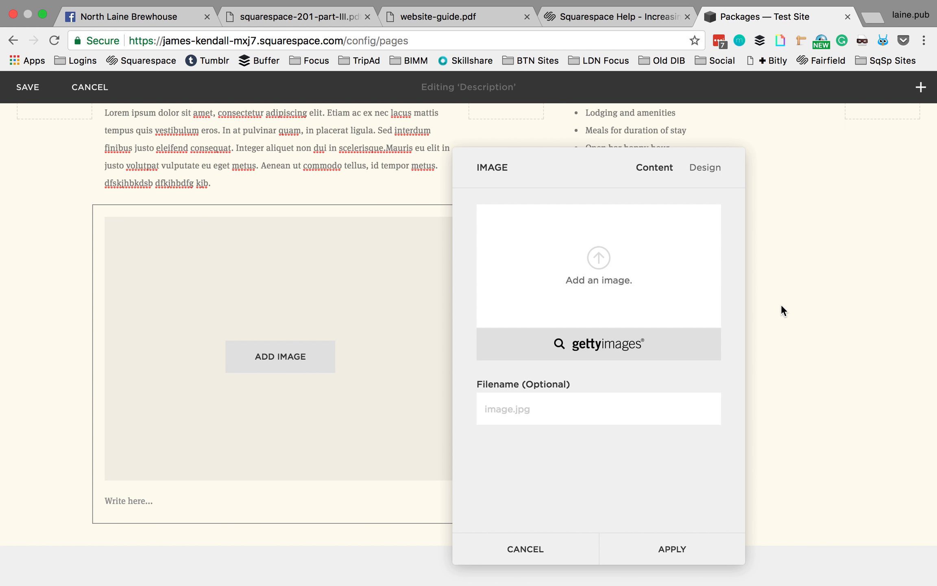
pyautogui.moveTo(935, 431)
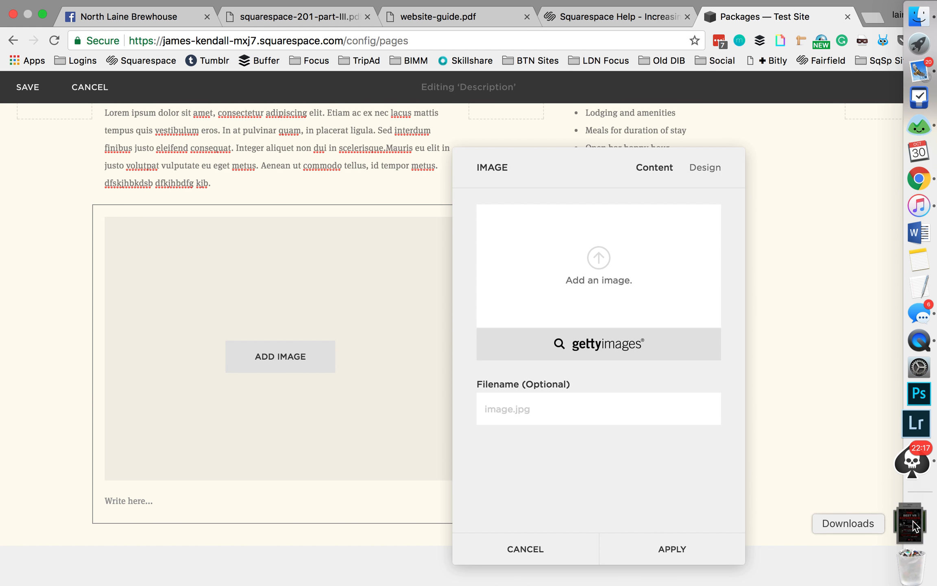
pyautogui.click(914, 526)
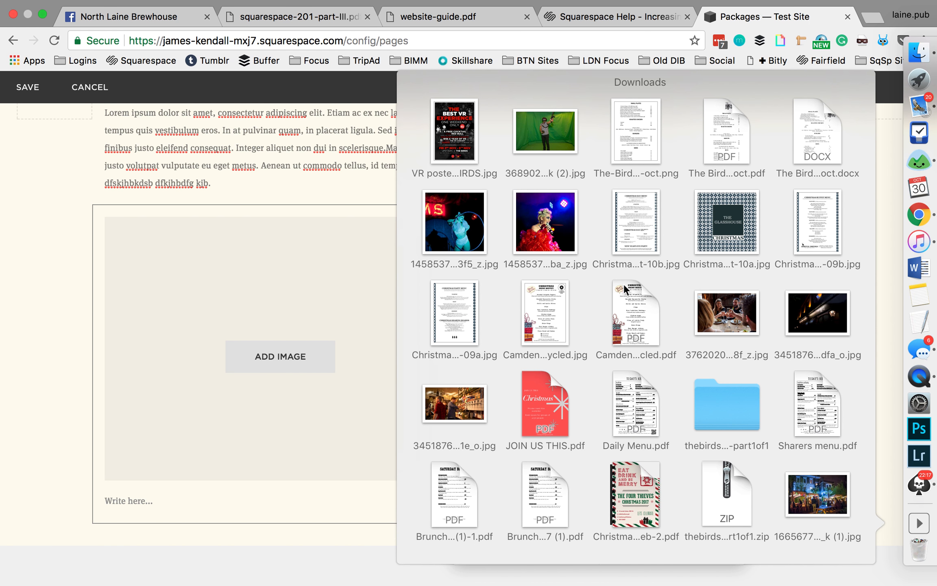
pyautogui.moveTo(739, 315); pyautogui.dragTo(614, 257)
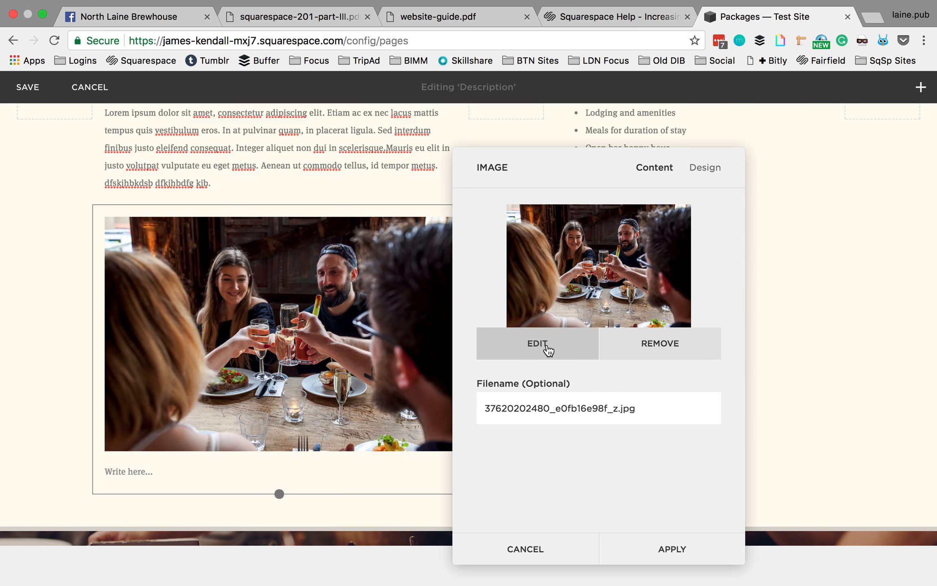
# In the new image block's design settings, set the caption option to Do Not Display Caption.
pyautogui.click(706, 168)
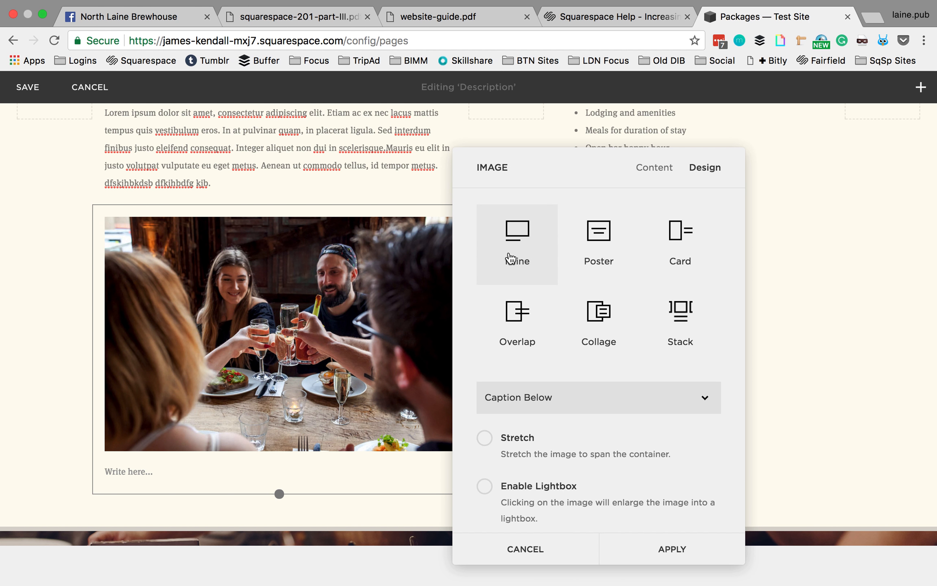
pyautogui.scroll(-1, 539, 243)
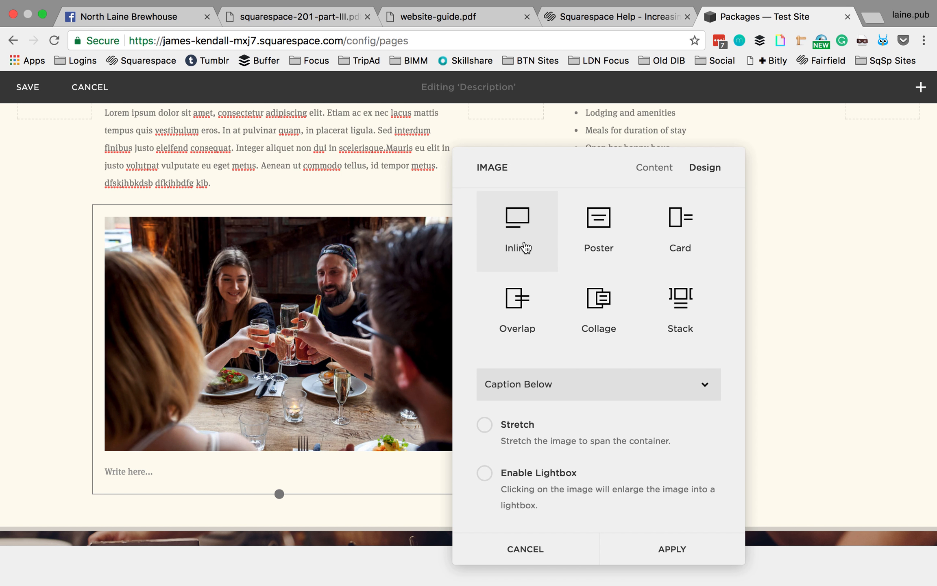
pyautogui.scroll(-2, 524, 246)
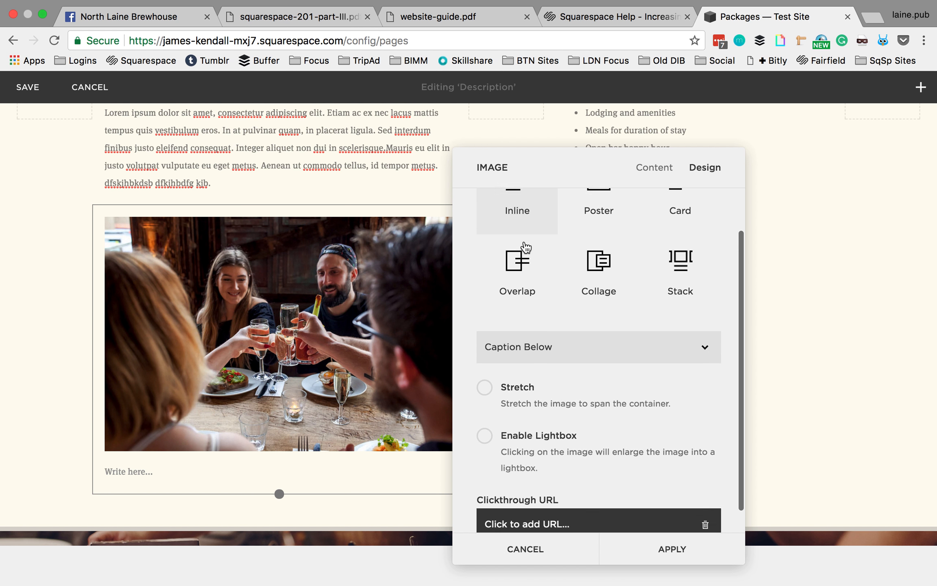
pyautogui.click(595, 352)
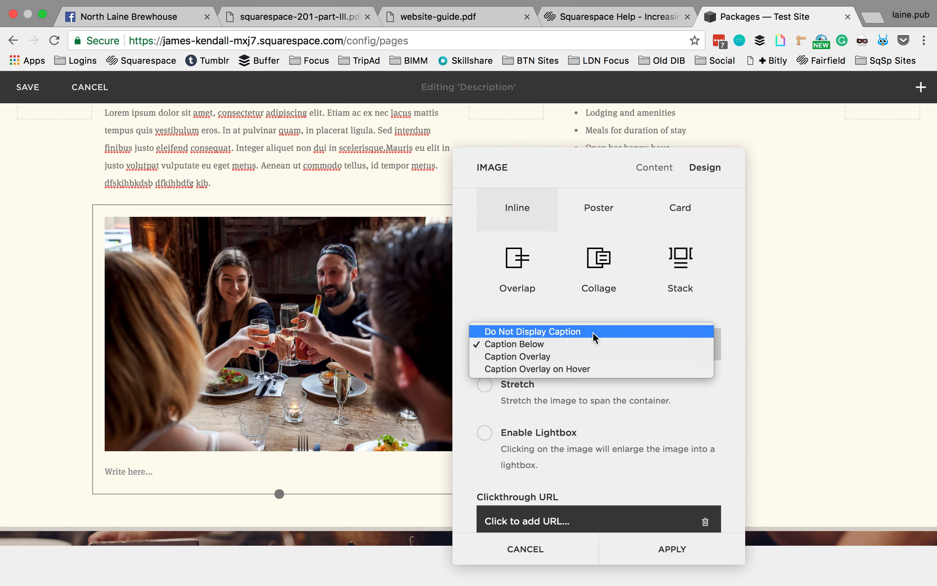
pyautogui.click(592, 331)
pyautogui.scroll(-2, 596, 372)
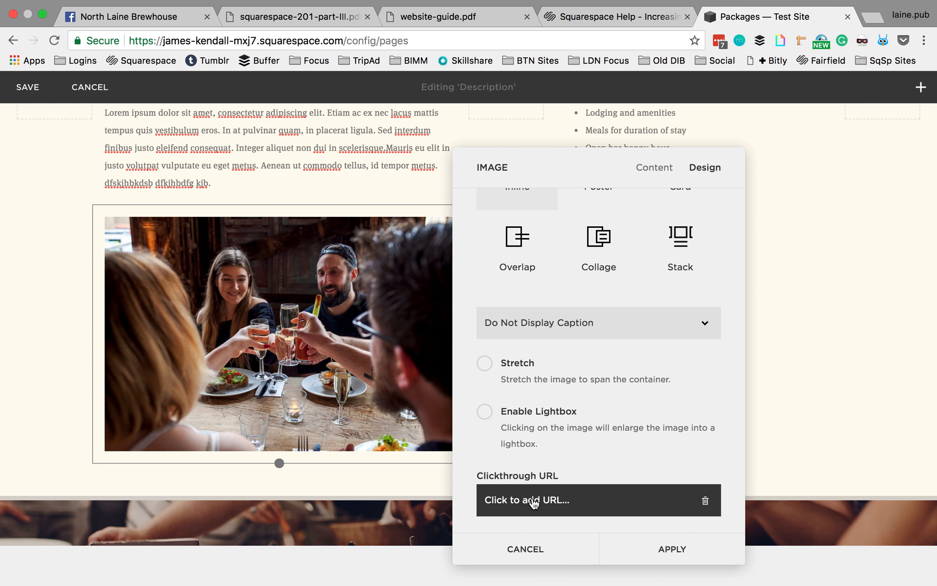
pyautogui.click(533, 502)
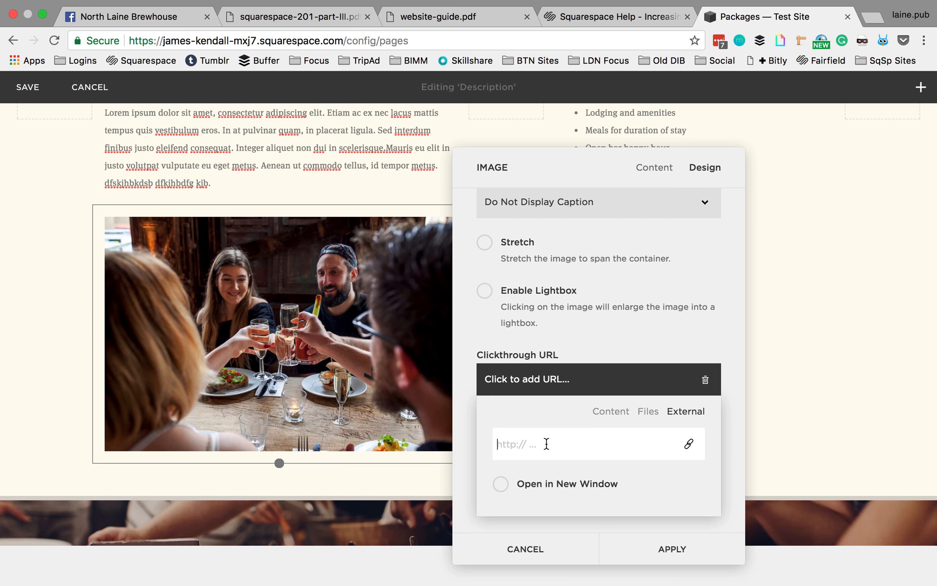
pyautogui.write('www.')
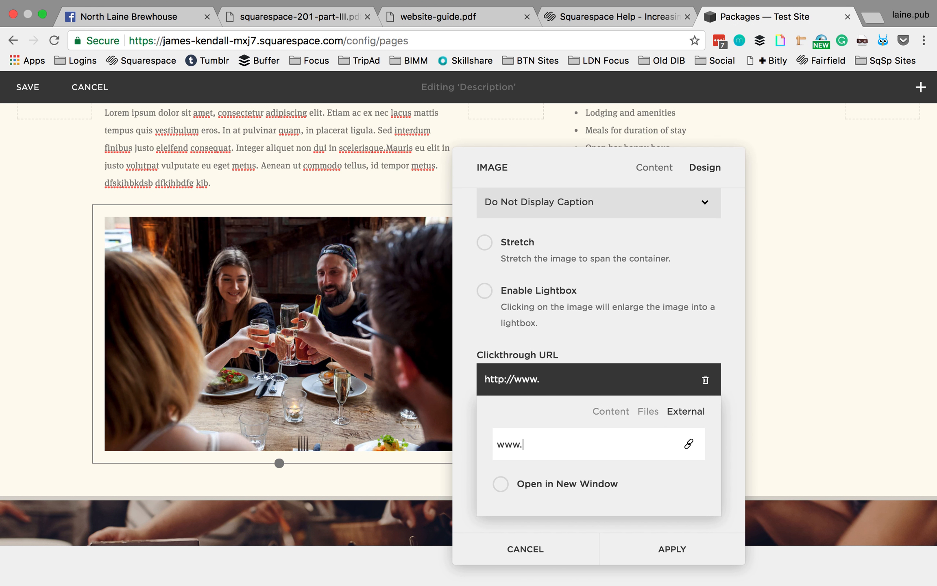
pyautogui.write('designmy night')
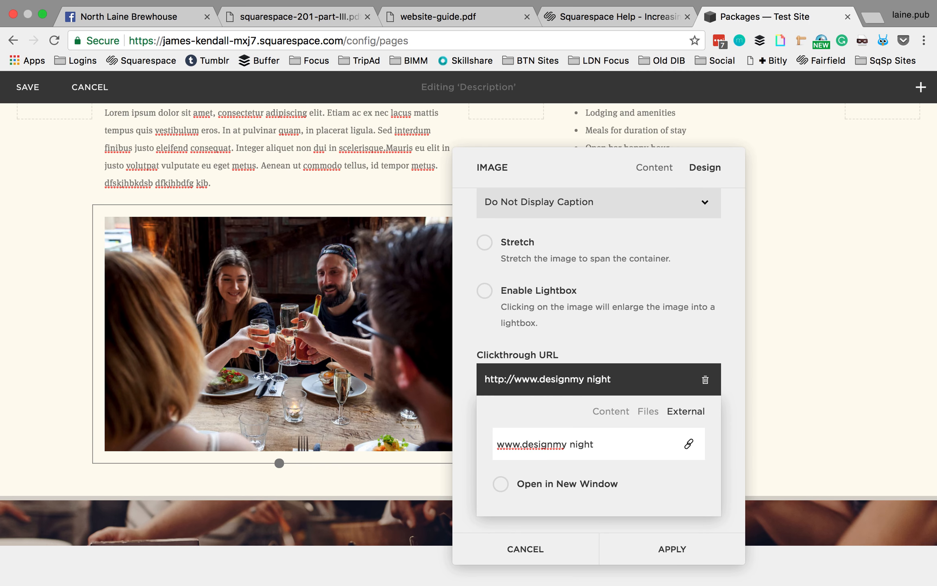
pyautogui.press('BackSpace')
pyautogui.write('.com/ticketlink')
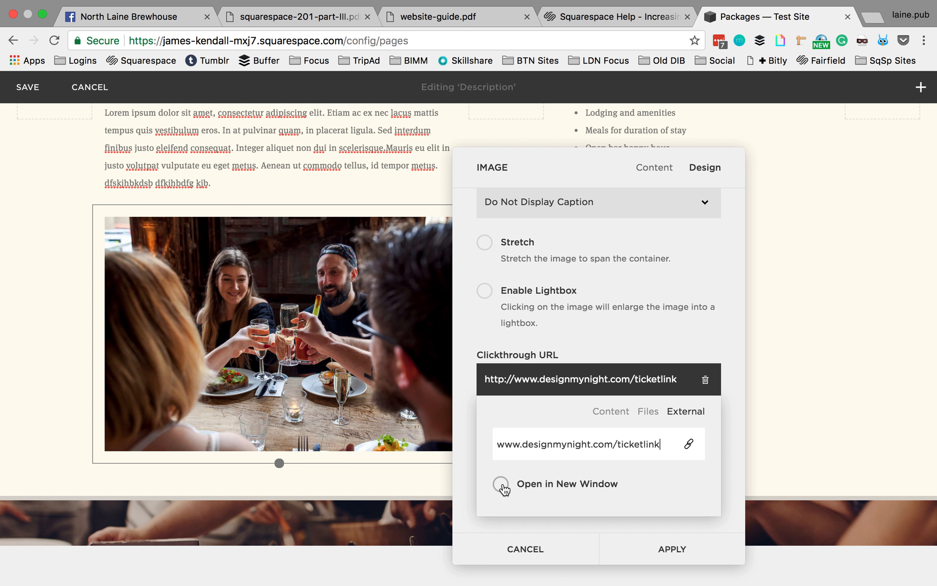
pyautogui.scroll(1, 504, 489)
pyautogui.click(502, 490)
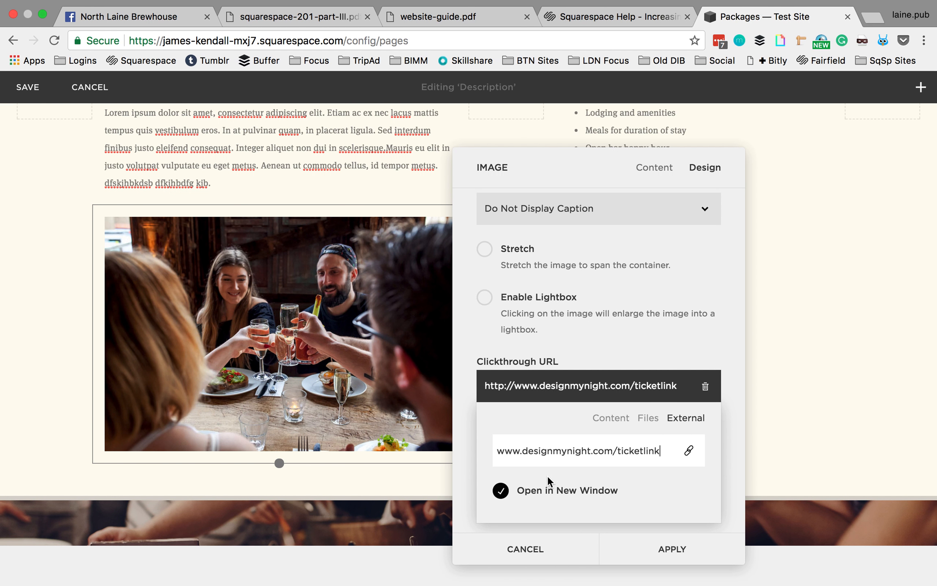
pyautogui.scroll(-1, 635, 451)
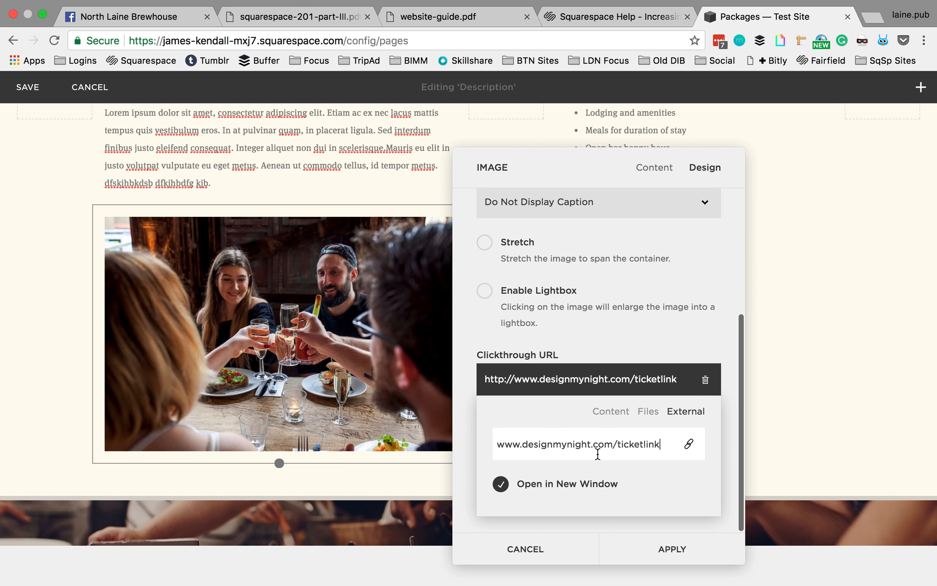
pyautogui.scroll(1, 638, 468)
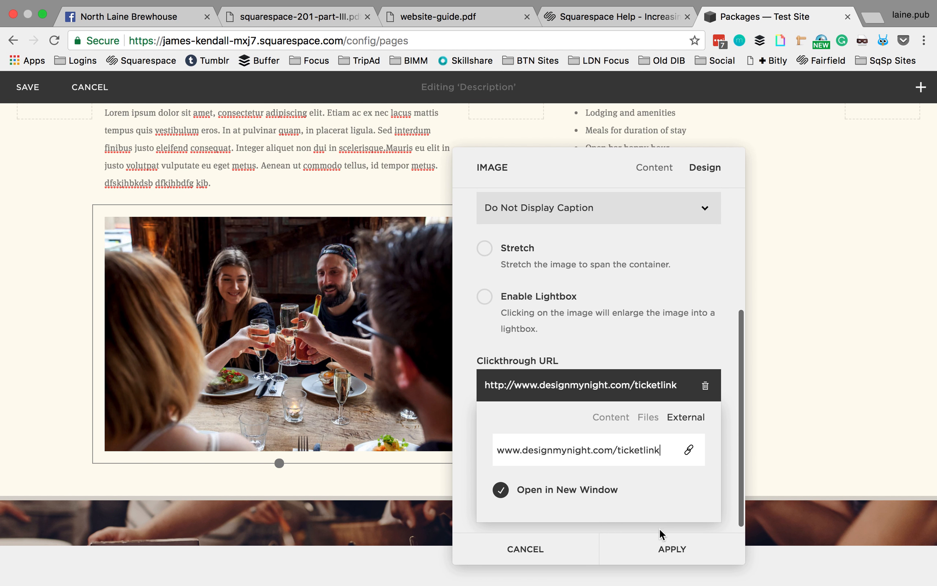
pyautogui.click(673, 550)
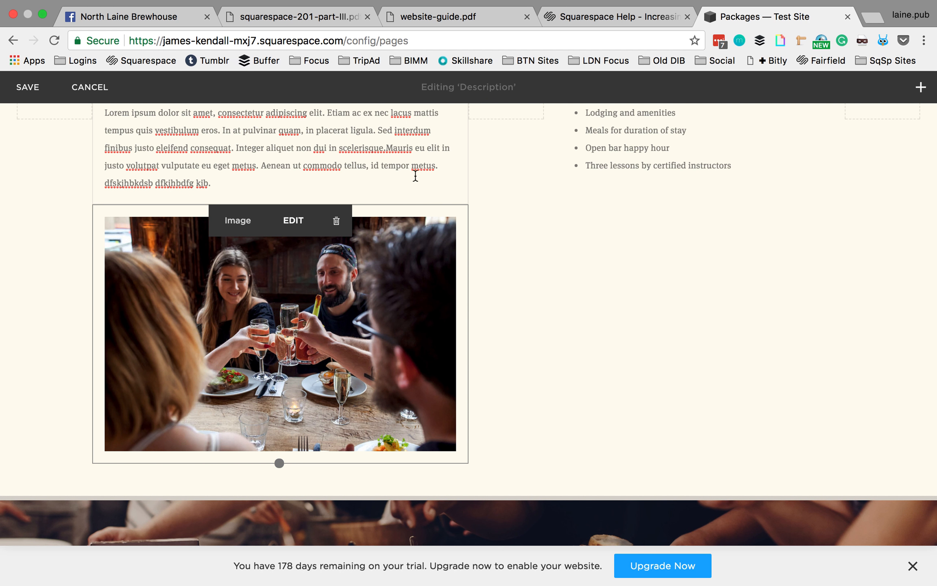
pyautogui.scroll(3, 449, 230)
pyautogui.scroll(-2, 449, 231)
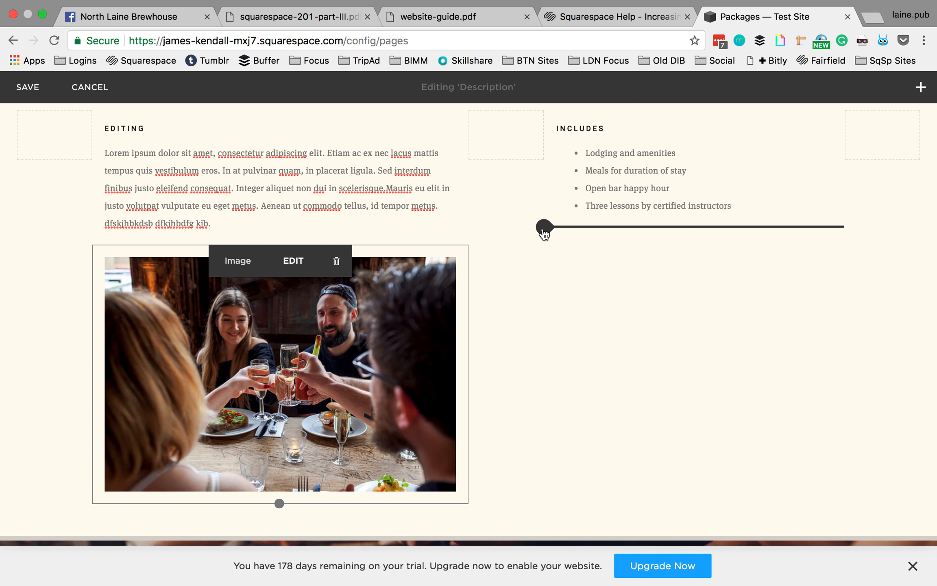
pyautogui.click(545, 226)
pyautogui.click(771, 163)
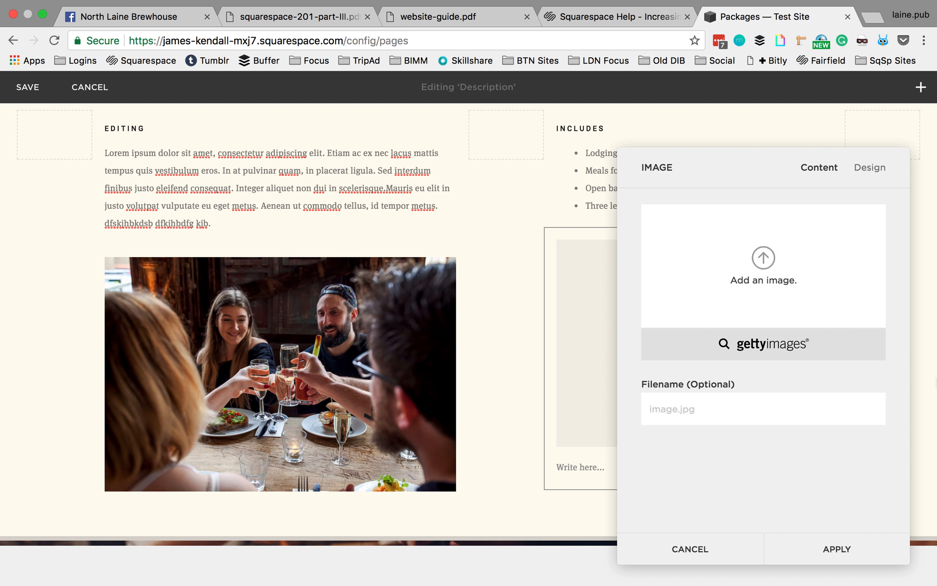
pyautogui.moveTo(932, 425)
pyautogui.click(768, 269)
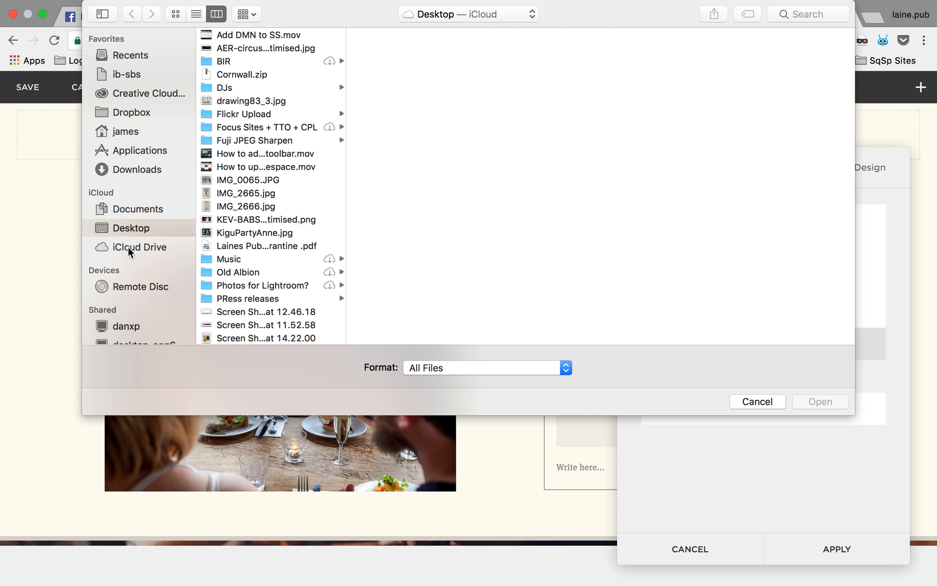
pyautogui.click(137, 171)
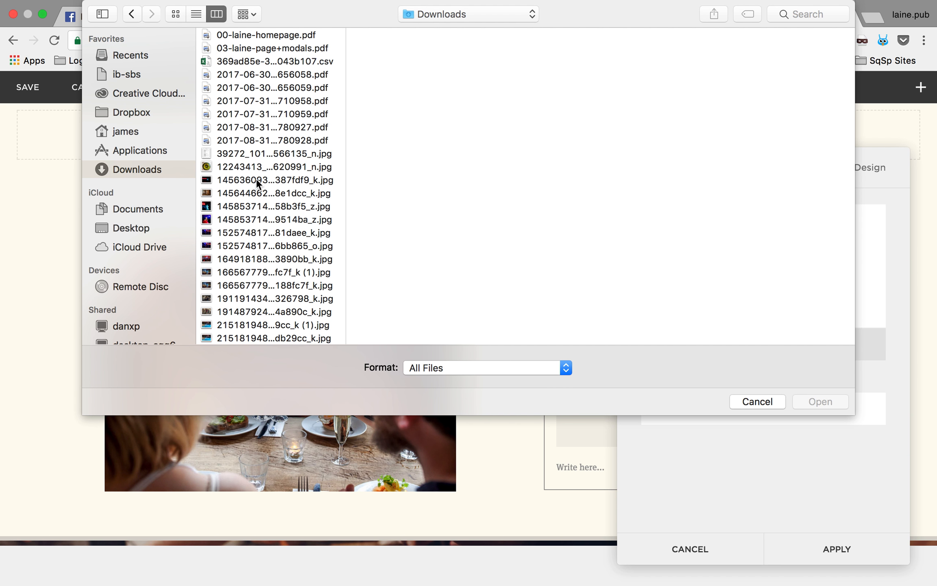
pyautogui.click(256, 179)
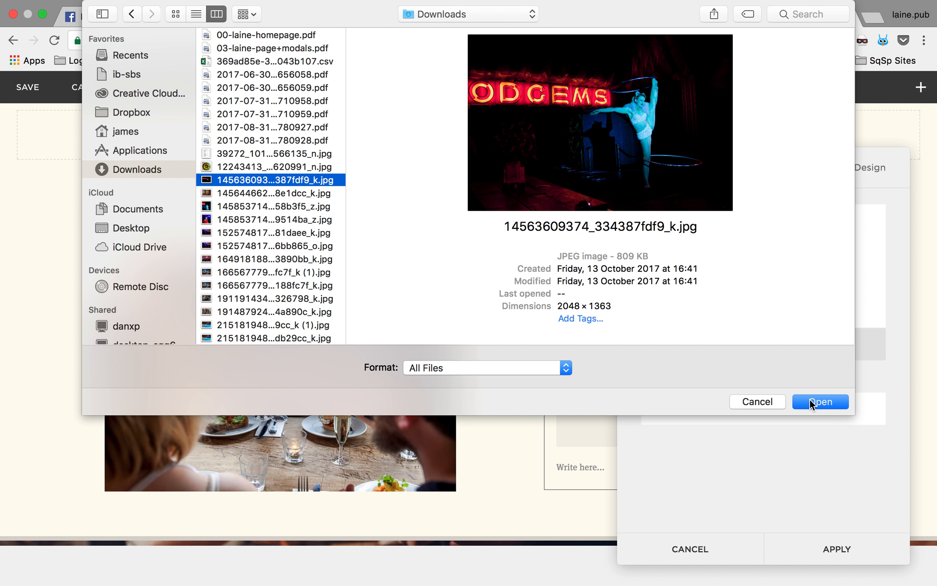
pyautogui.click(810, 401)
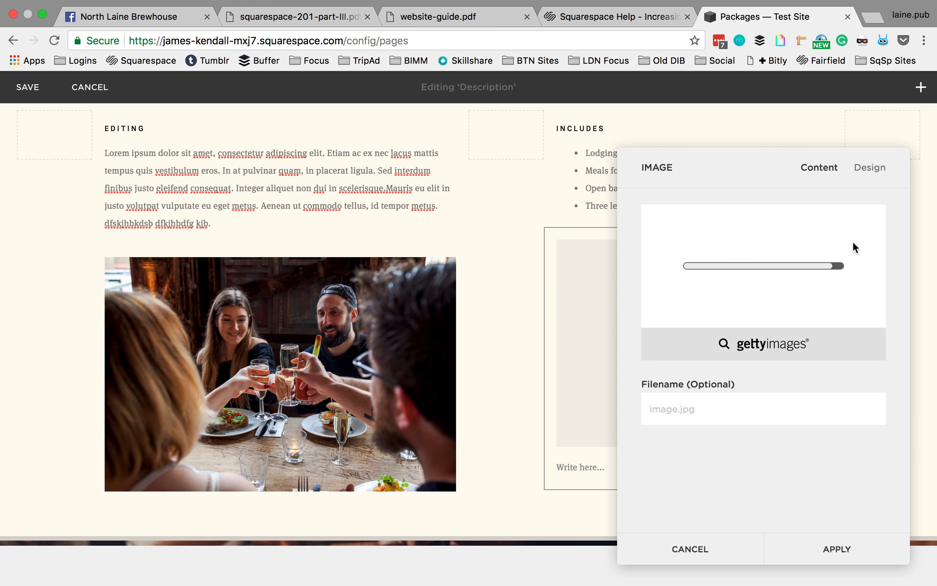
# Set the Includes column image's caption option to Do Not Display Caption and apply the settings.
pyautogui.click(873, 170)
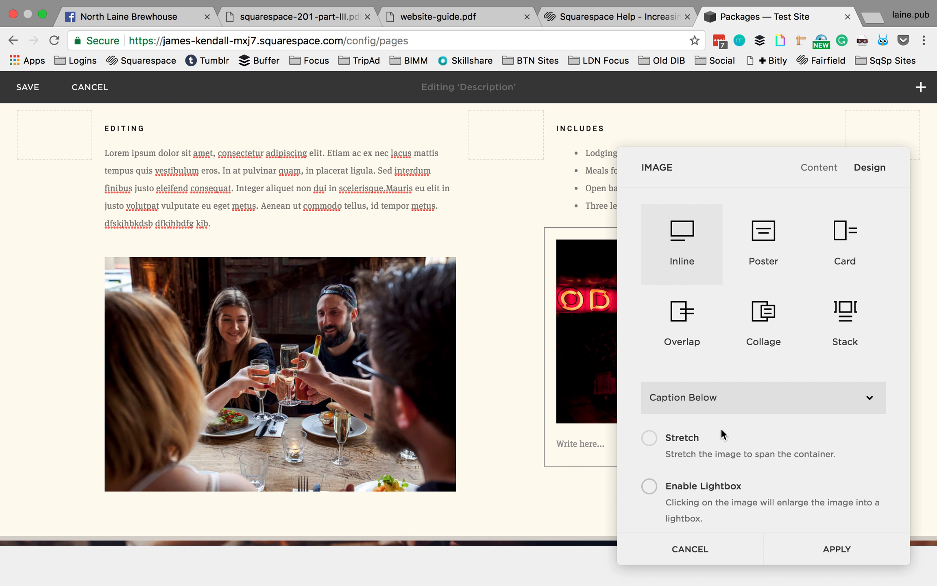
pyautogui.click(719, 401)
pyautogui.click(724, 386)
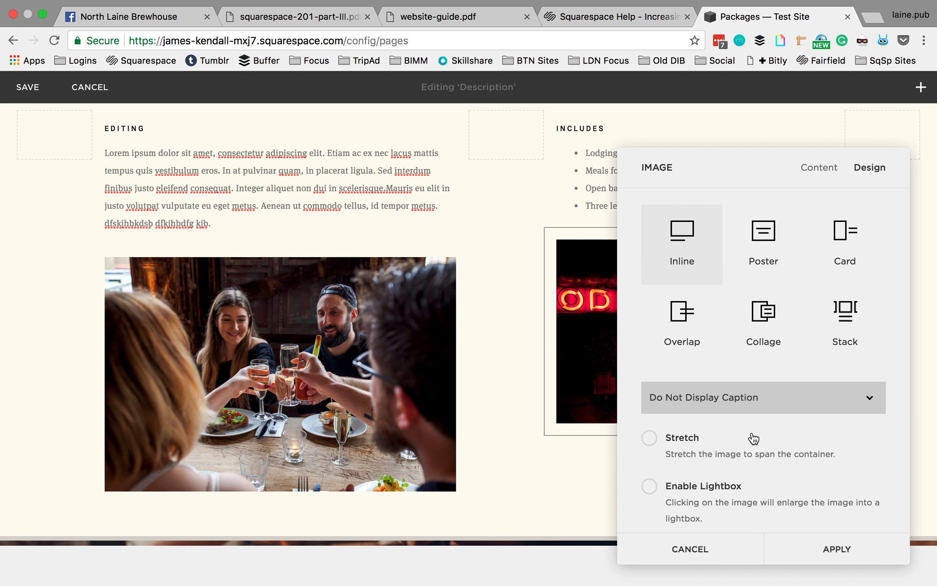
pyautogui.scroll(-2, 754, 435)
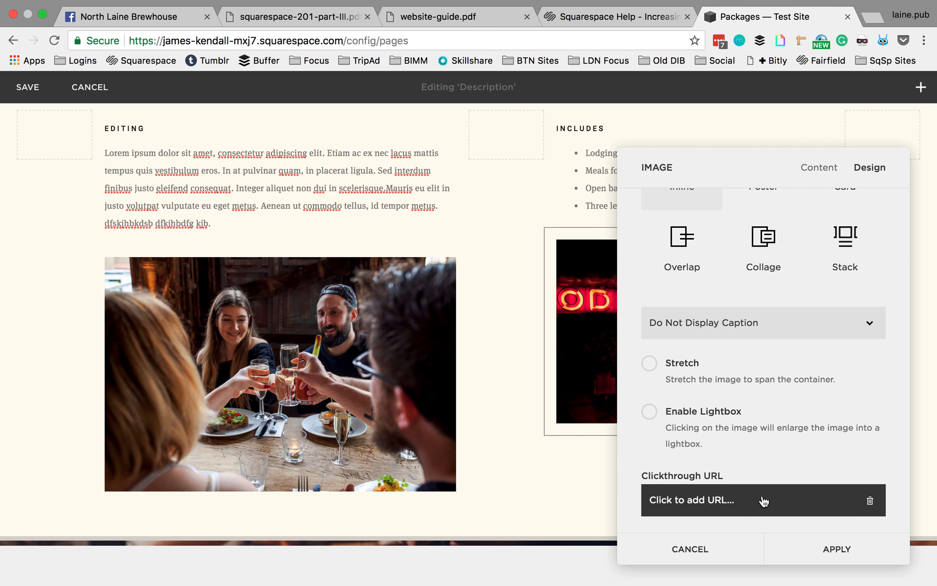
pyautogui.click(840, 553)
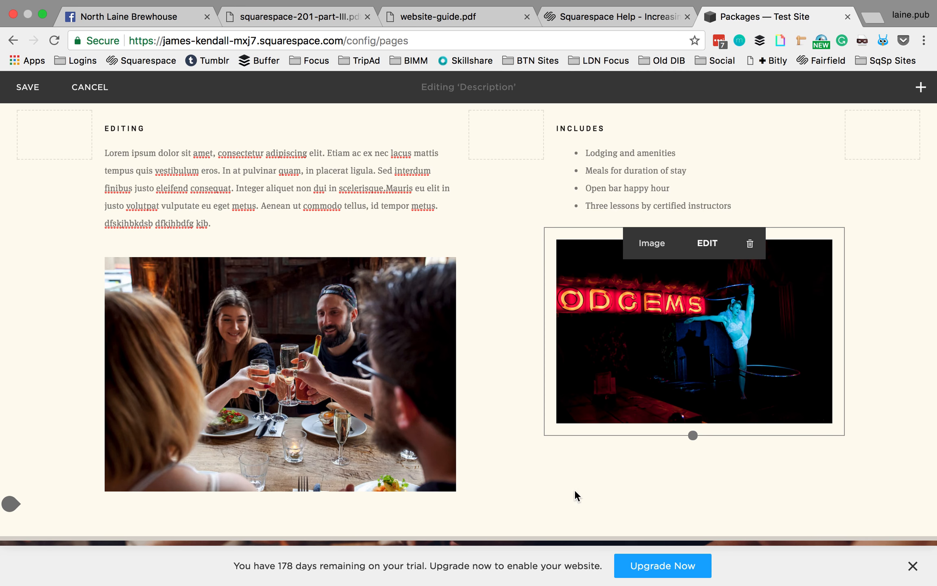
# Move the neon-sign performer image from the Includes column to directly below the lorem ipsum paragraph, above the toasting photo.
pyautogui.scroll(-5, 516, 391)
pyautogui.scroll(5, 517, 392)
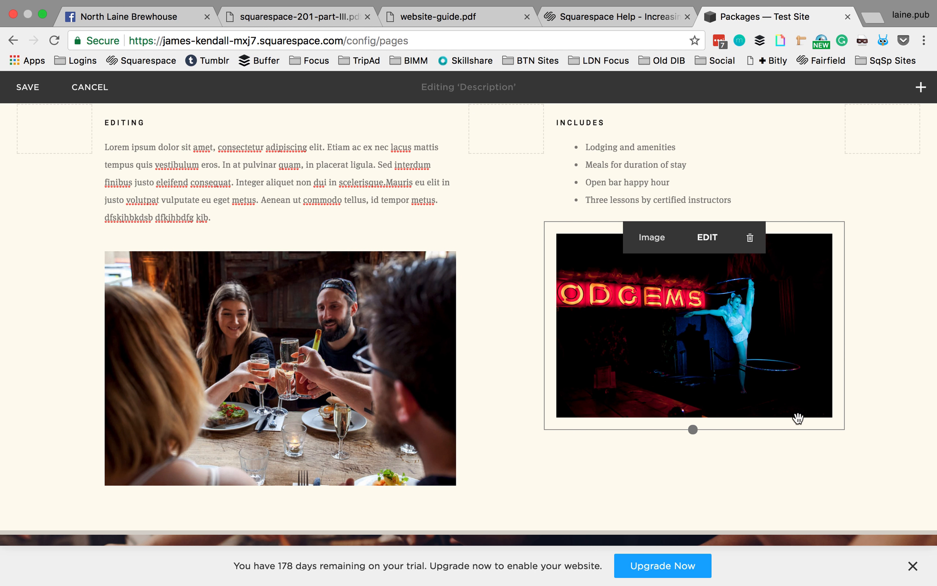
pyautogui.scroll(2, 827, 296)
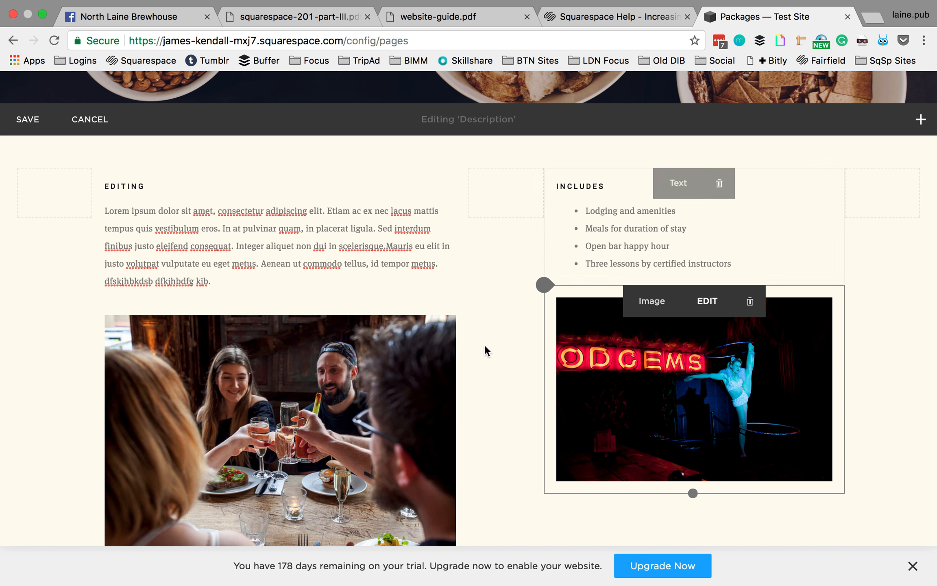
pyautogui.scroll(-3, 518, 389)
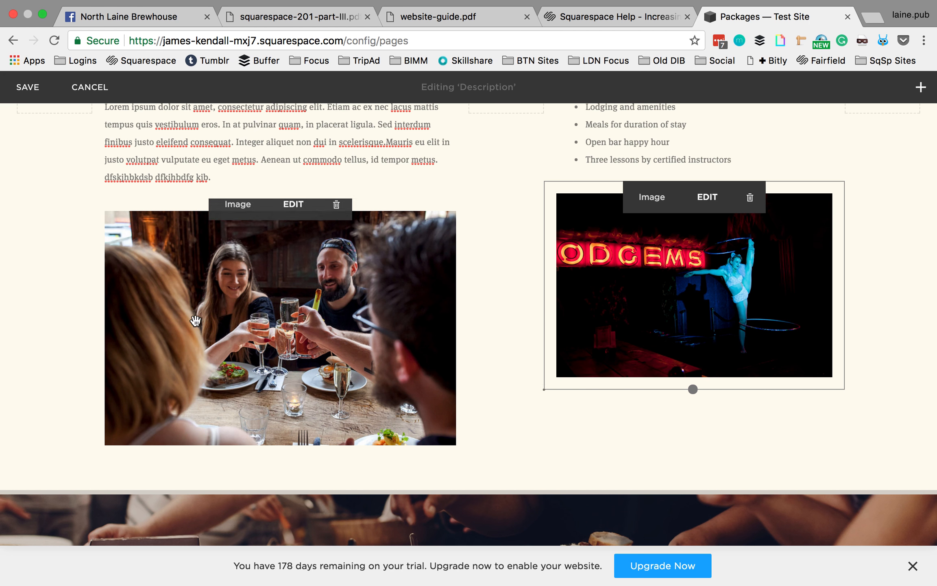
pyautogui.moveTo(613, 336); pyautogui.dragTo(179, 218)
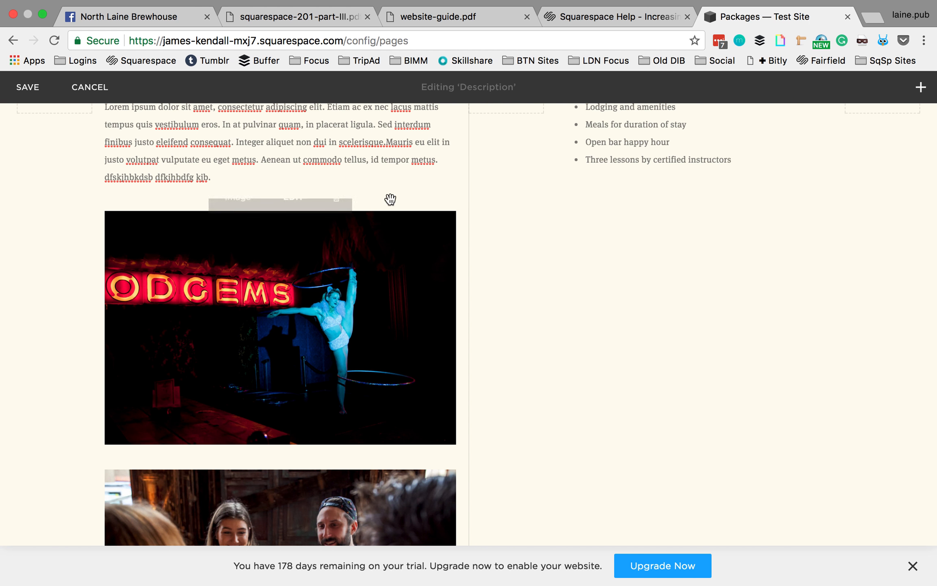
# Move the photo of people toasting from the lorem ipsum column to directly below the Includes list.
pyautogui.scroll(-2, 272, 379)
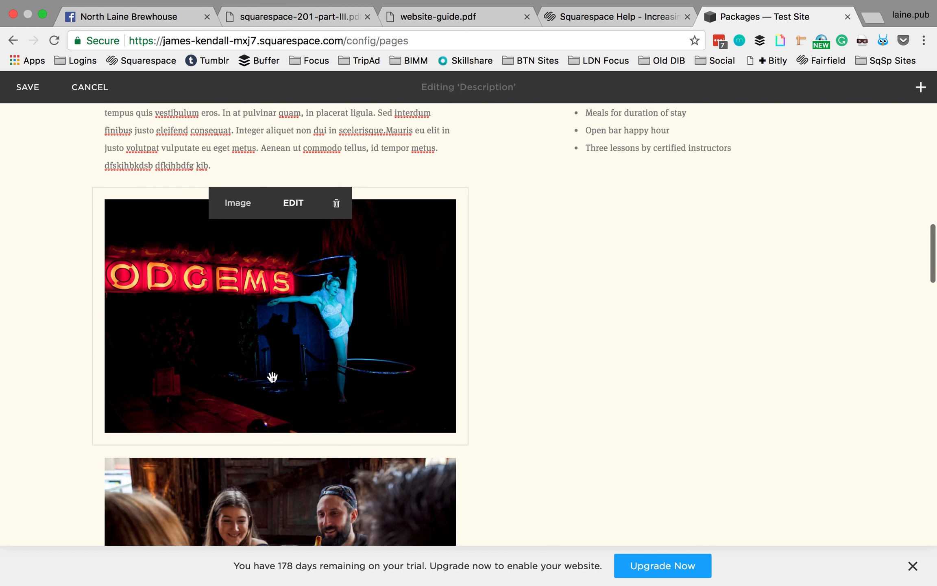
pyautogui.moveTo(284, 458); pyautogui.dragTo(718, 416)
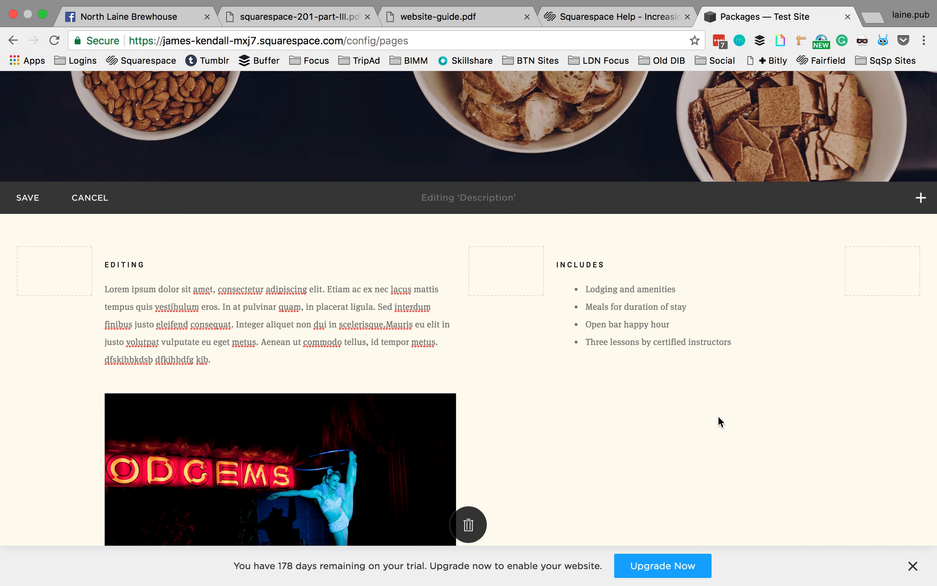
pyautogui.scroll(-10, 667, 447)
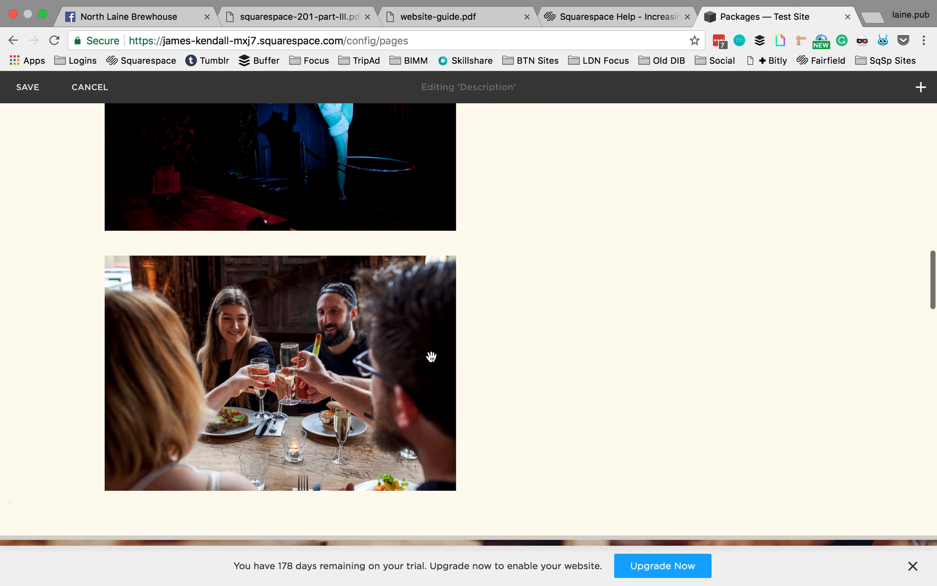
pyautogui.scroll(5, 431, 356)
pyautogui.moveTo(395, 496); pyautogui.dragTo(759, 170)
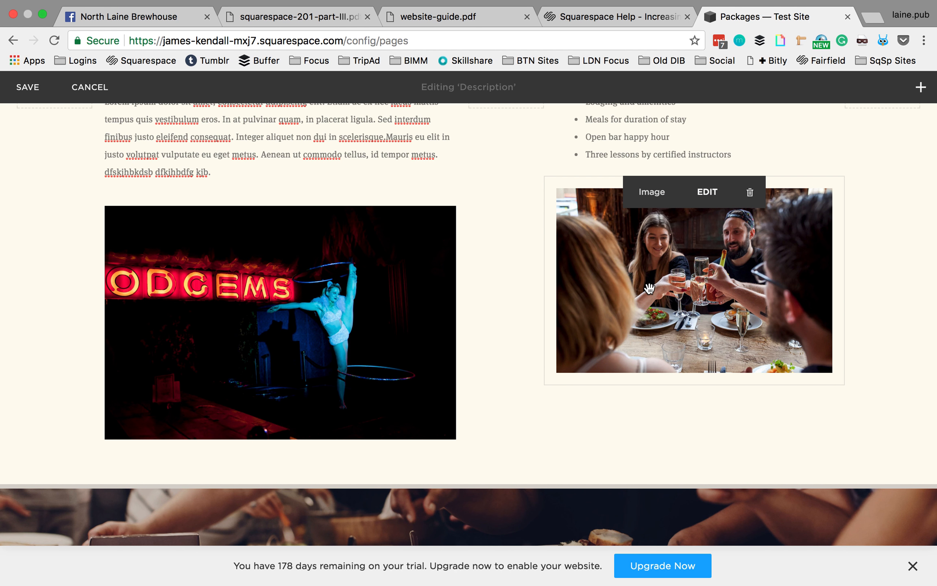
# Add a full-width Image block at the start of the Description section, above both text columns.
pyautogui.scroll(-5, 519, 259)
pyautogui.scroll(6, 519, 260)
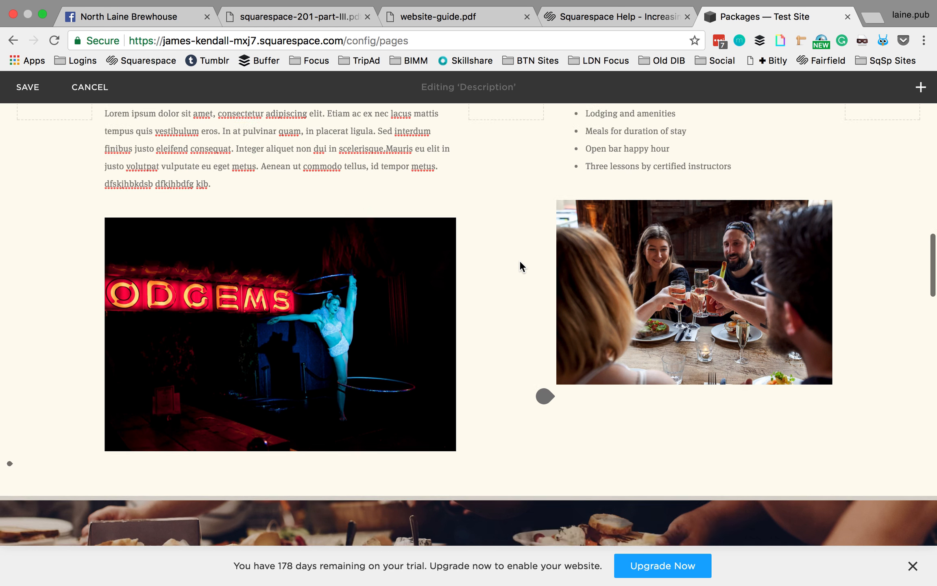
pyautogui.scroll(2, 520, 265)
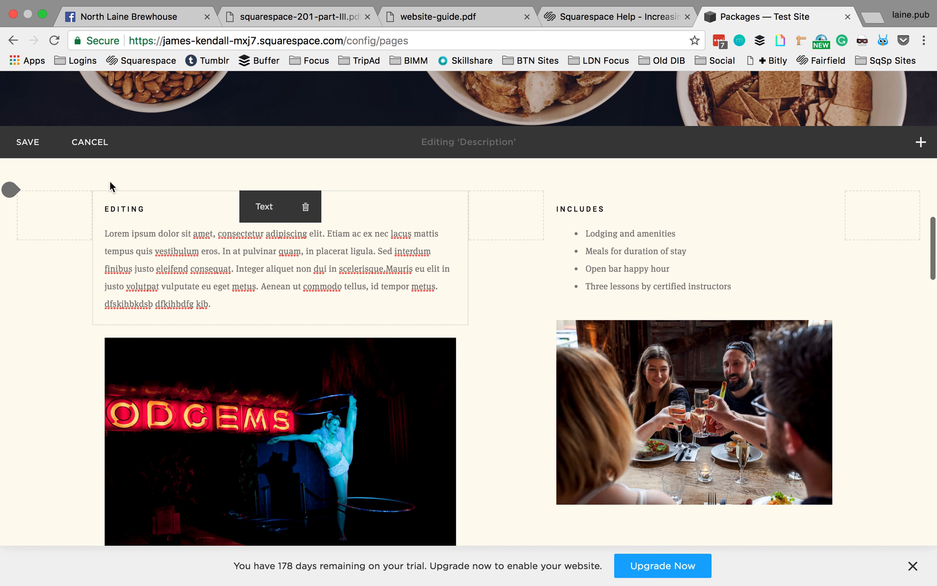
pyautogui.moveTo(21, 195); pyautogui.dragTo(9, 195)
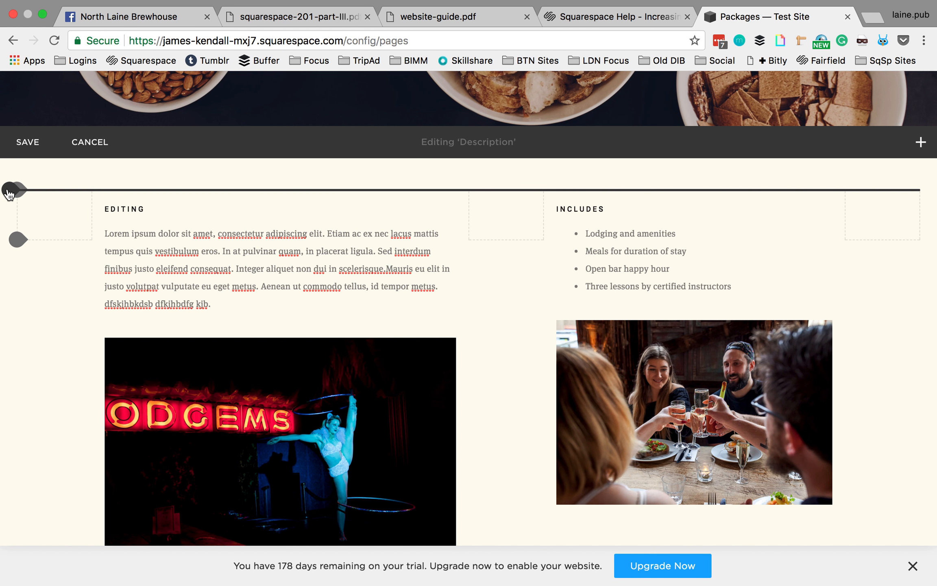
pyautogui.click(10, 194)
pyautogui.click(236, 157)
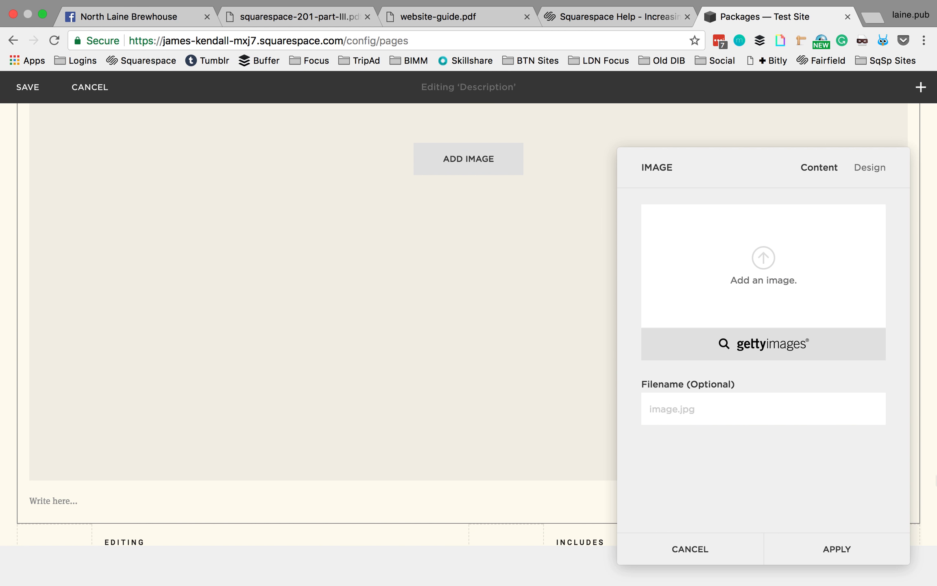
pyautogui.moveTo(921, 489)
pyautogui.click(919, 521)
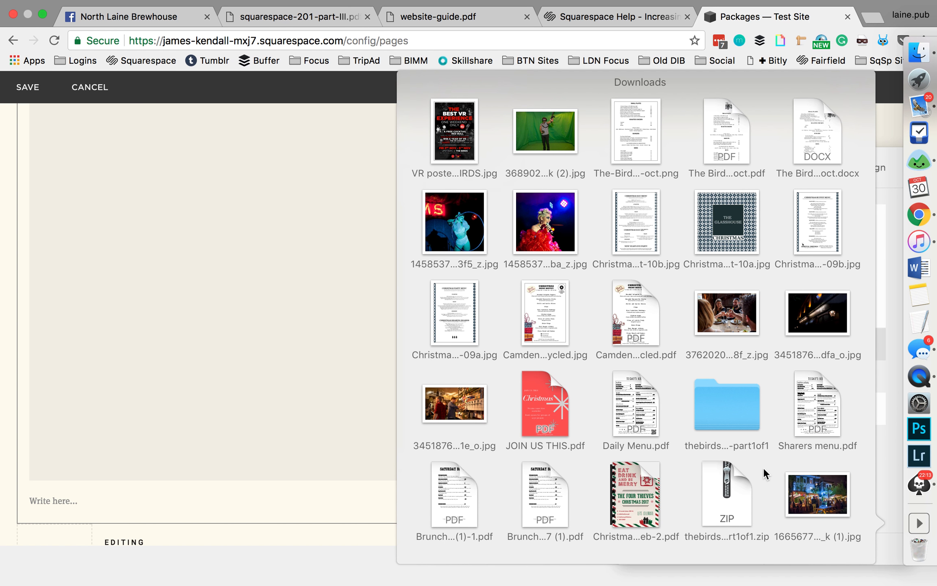
pyautogui.click(825, 323)
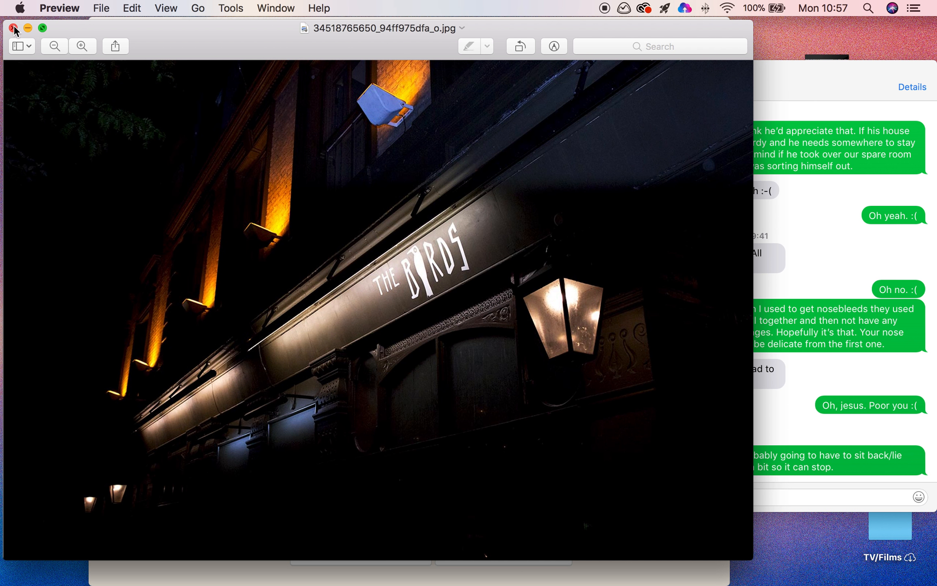
pyautogui.click(13, 30)
pyautogui.hotkey('ctrl', 'Right')
pyautogui.hotkey('ctrl', 'Right')
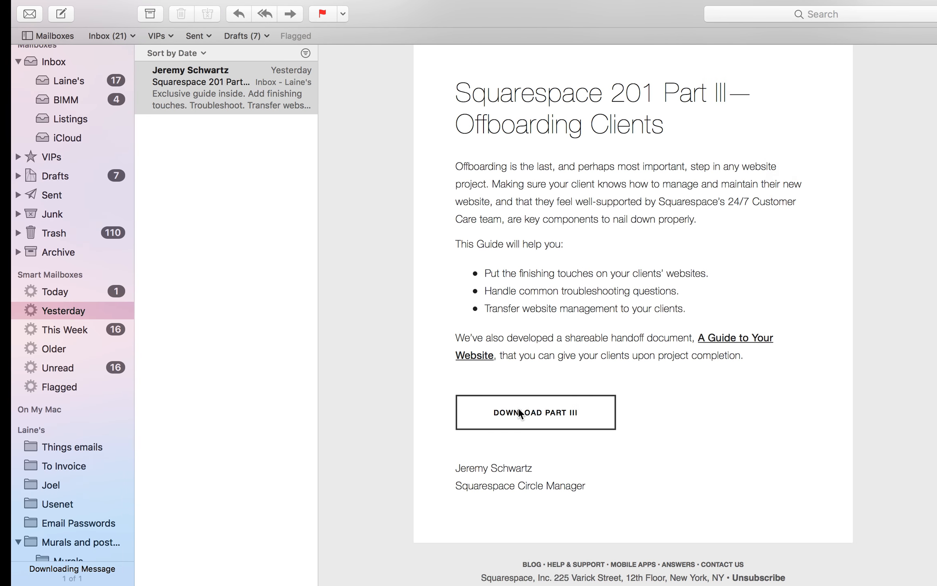
pyautogui.hotkey('ctrl', 'Right')
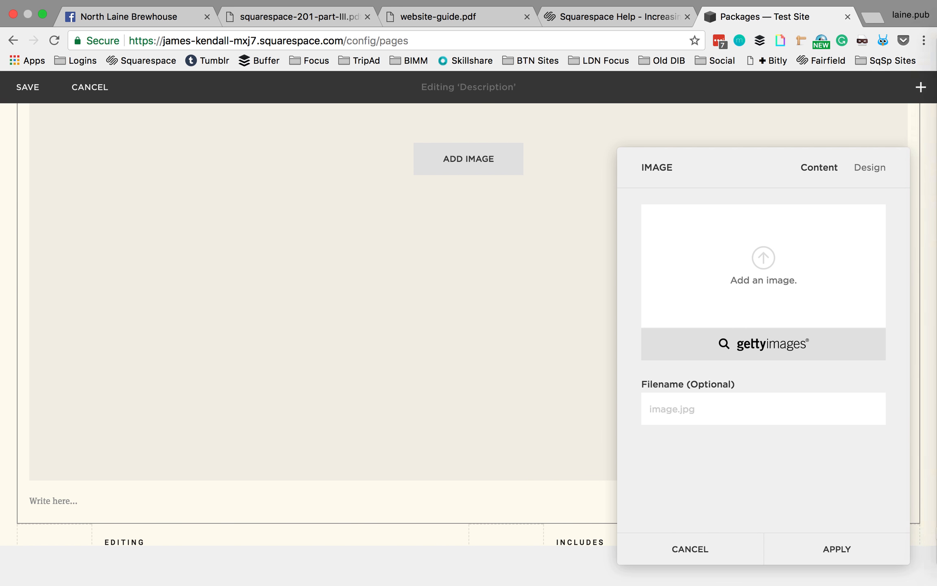
pyautogui.click(918, 521)
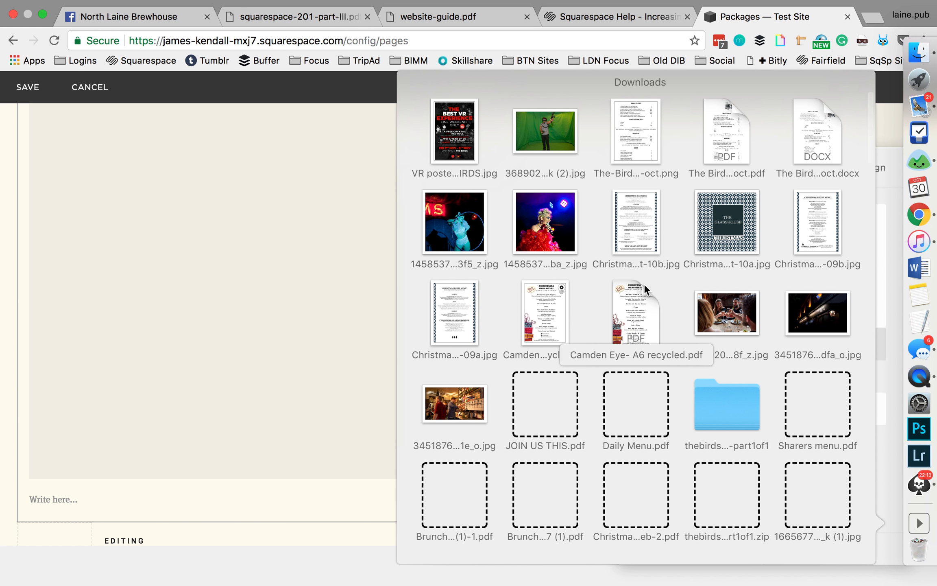
pyautogui.moveTo(830, 325); pyautogui.dragTo(772, 271)
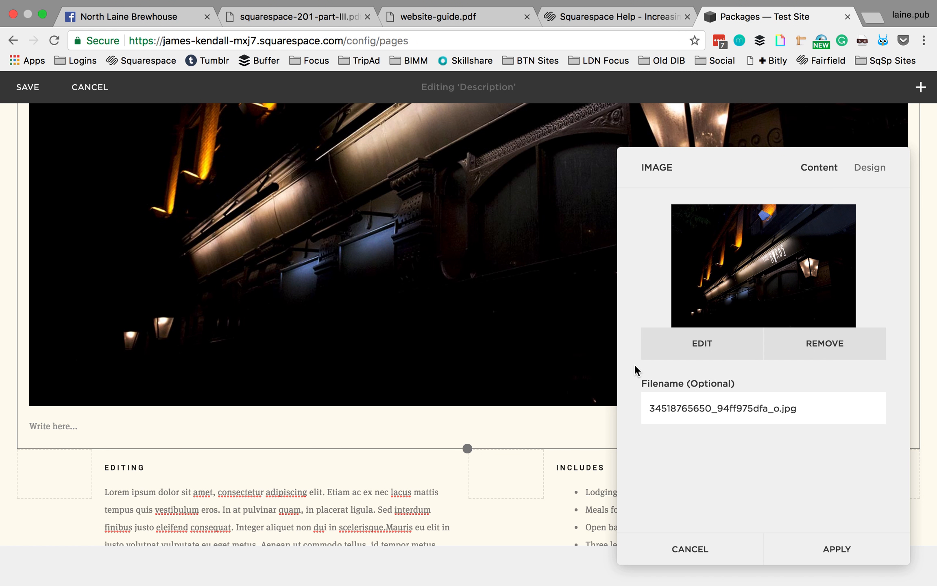
pyautogui.click(875, 170)
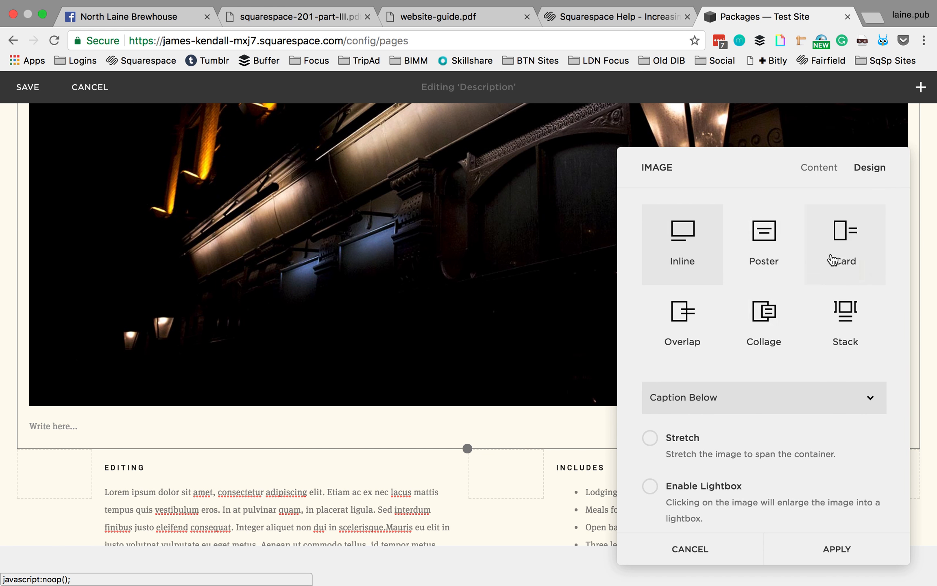
pyautogui.click(704, 400)
pyautogui.click(709, 382)
pyautogui.scroll(-3, 770, 444)
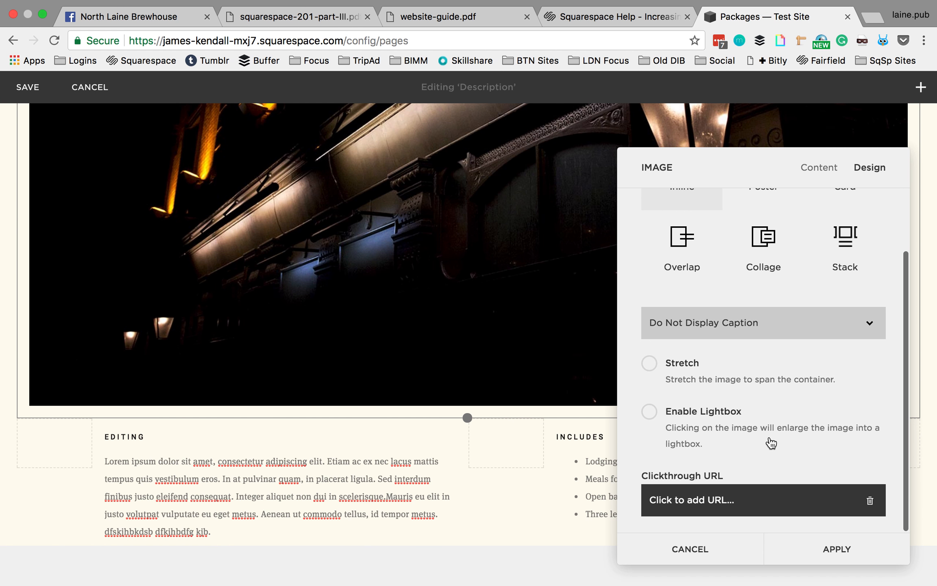
pyautogui.click(835, 549)
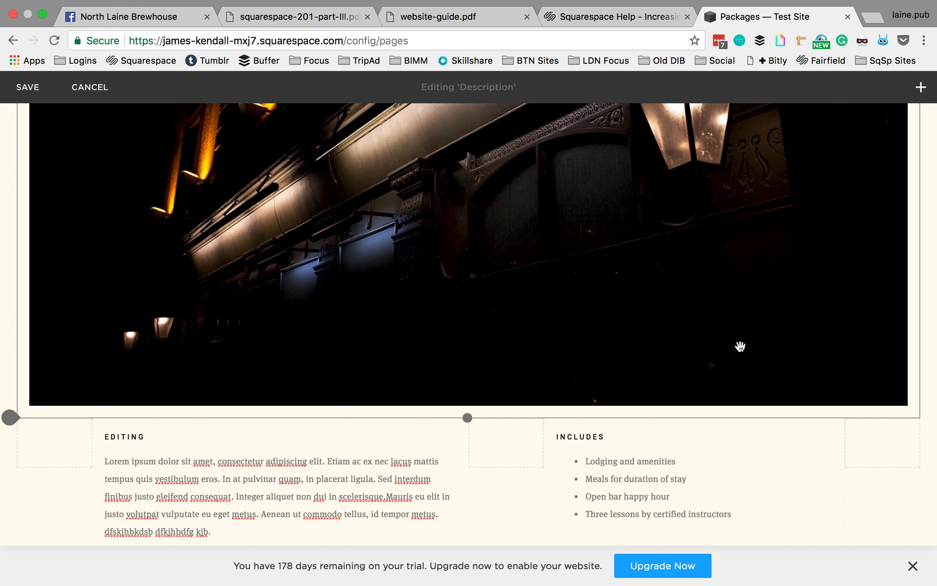
# Move the full-width pub exterior image into the lorem ipsum text block, floated on its right side so the paragraph wraps around it.
pyautogui.scroll(3, 740, 347)
pyautogui.scroll(5, 742, 347)
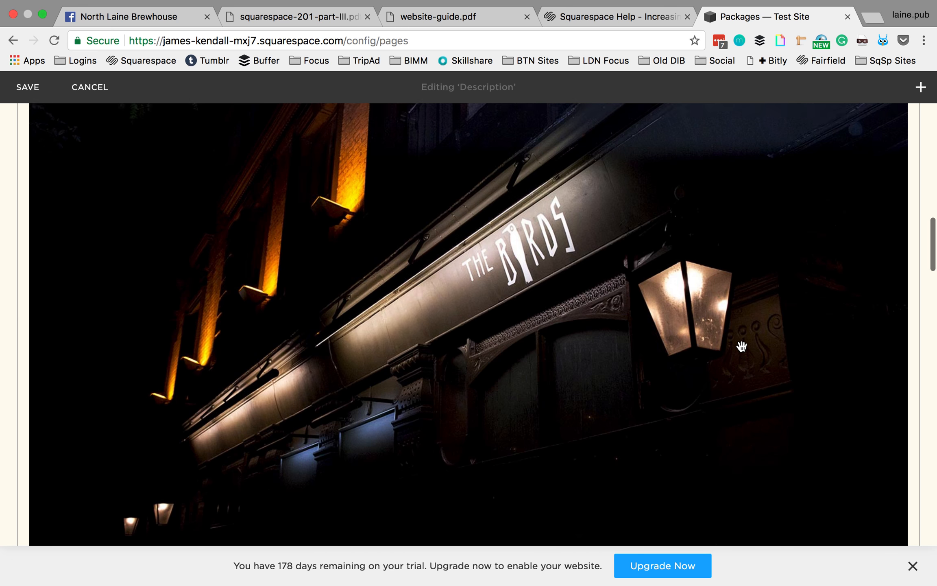
pyautogui.scroll(-8, 742, 346)
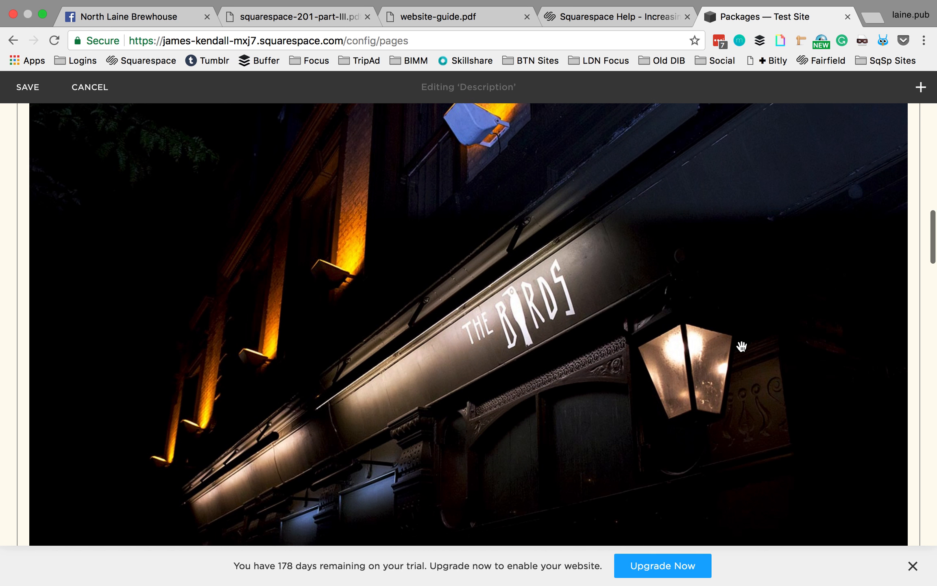
pyautogui.scroll(-2, 742, 347)
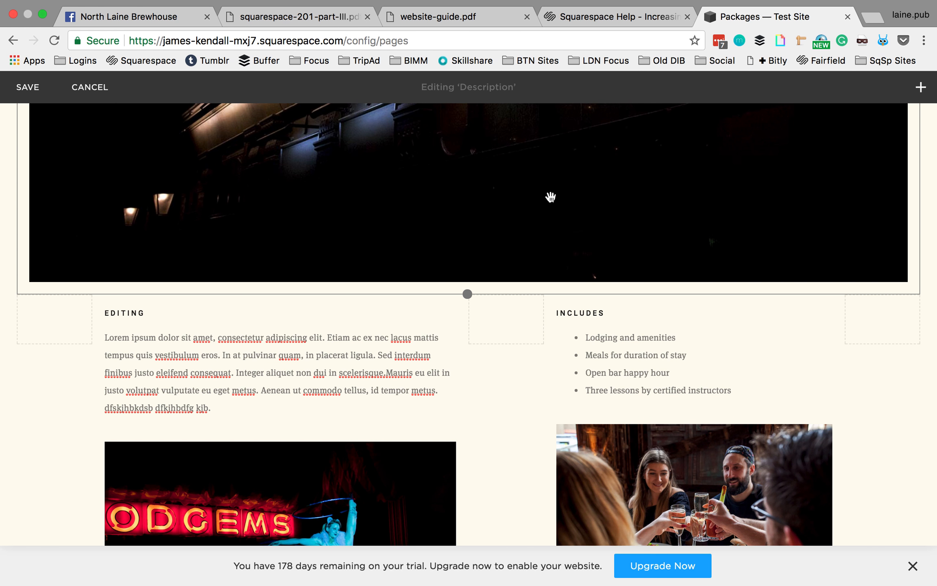
pyautogui.moveTo(554, 192); pyautogui.dragTo(435, 358)
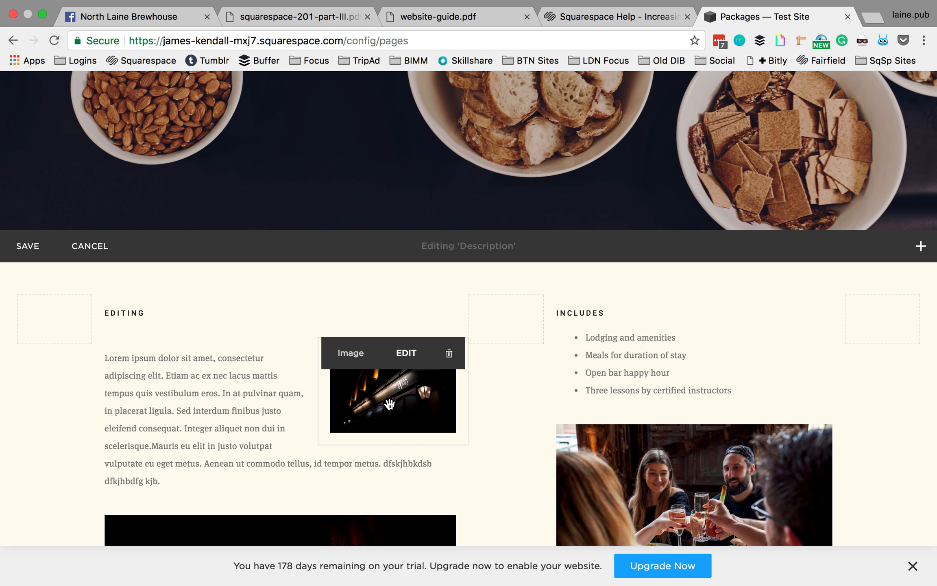
# Delete the pub exterior image block floated inside the lorem ipsum text.
pyautogui.scroll(-3, 390, 406)
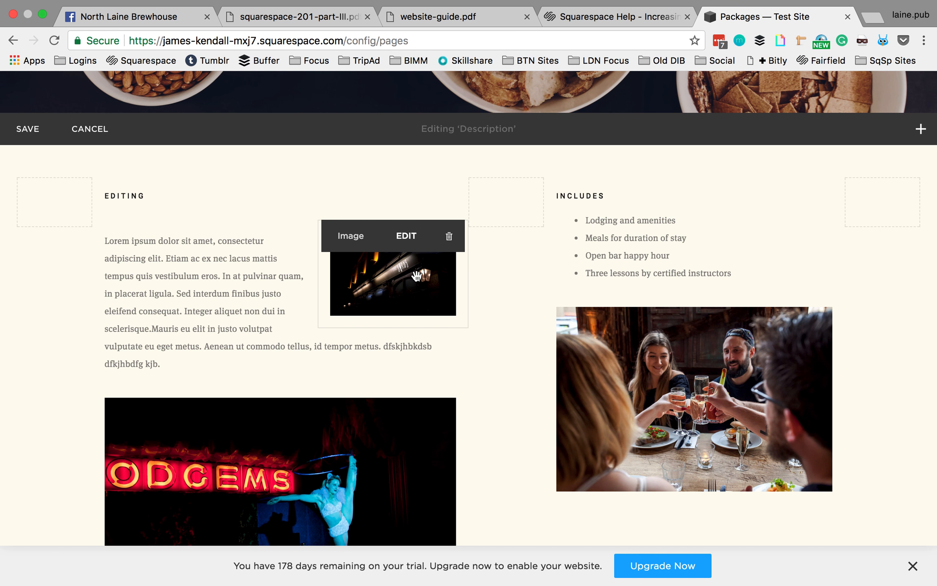
pyautogui.click(451, 243)
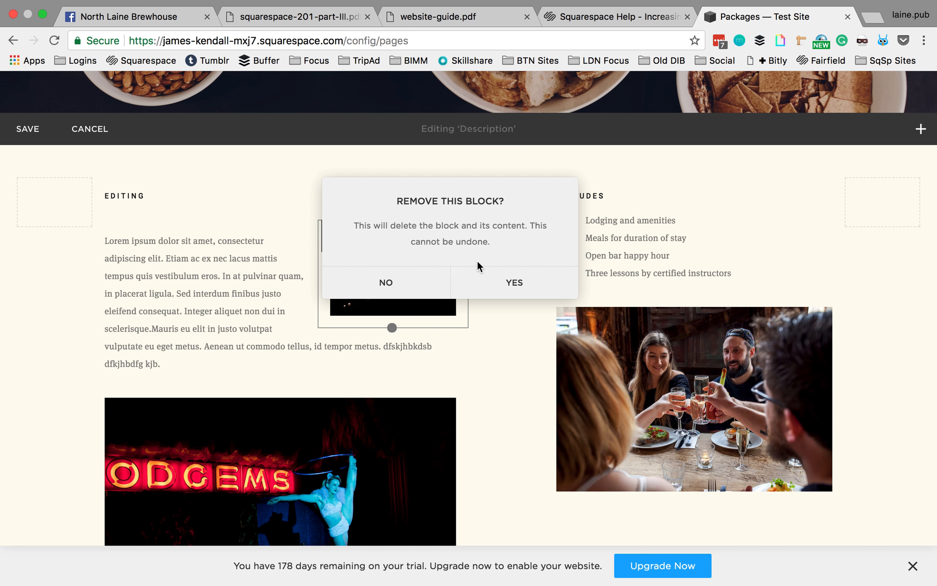
pyautogui.click(511, 282)
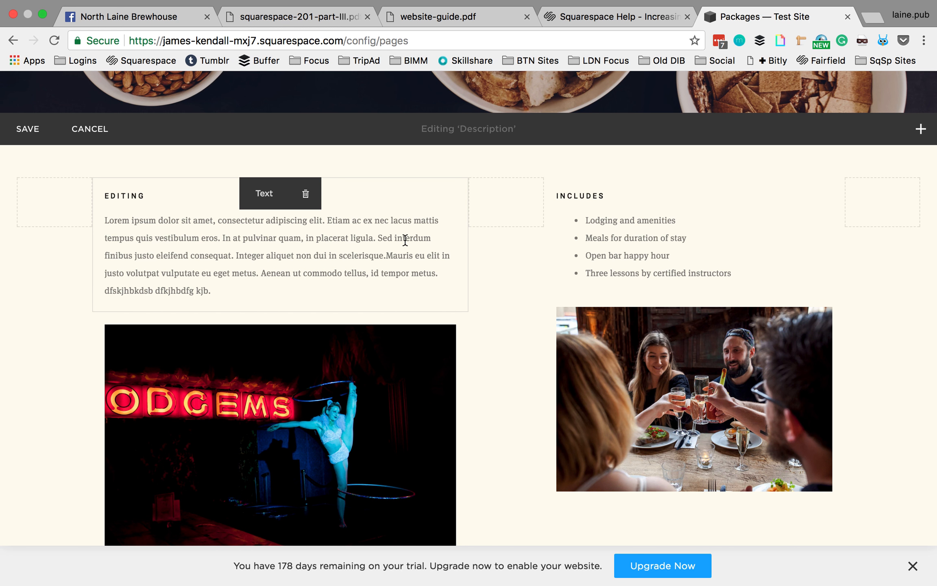
# Add a Button block directly below the photo of people toasting, with the text Buy Brunch Tickets.
pyautogui.scroll(-5, 423, 244)
pyautogui.scroll(3, 683, 336)
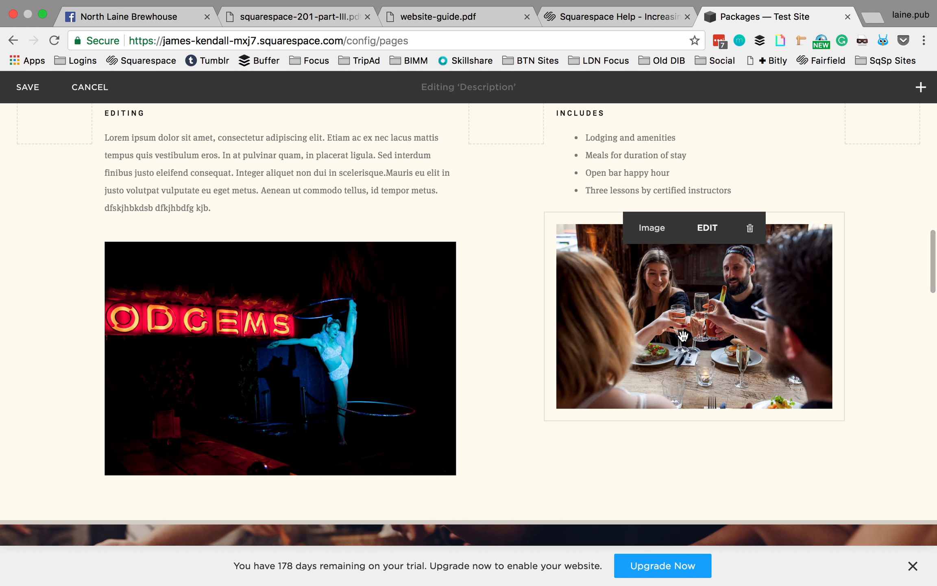
pyautogui.scroll(-2, 683, 336)
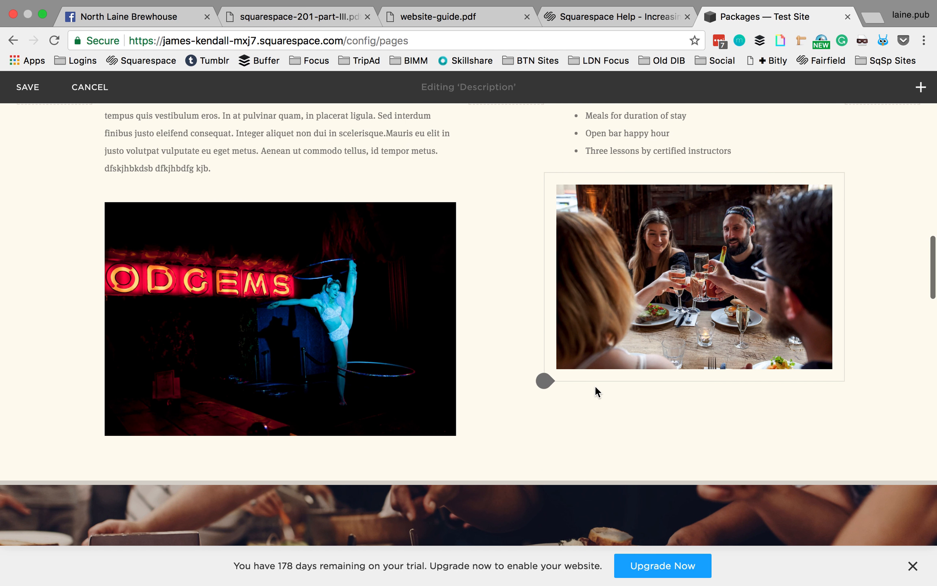
pyautogui.click(546, 382)
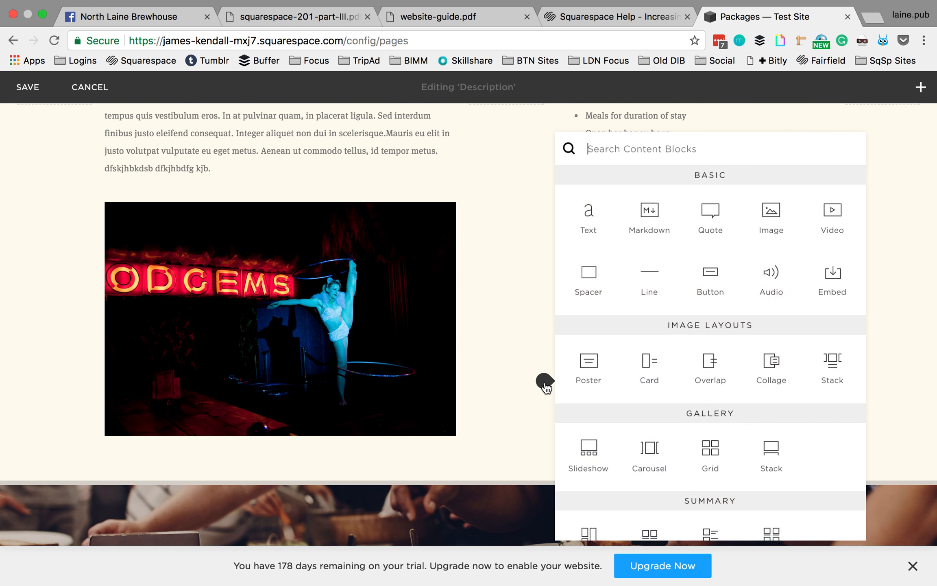
pyautogui.click(712, 286)
pyautogui.moveTo(753, 366); pyautogui.dragTo(696, 368)
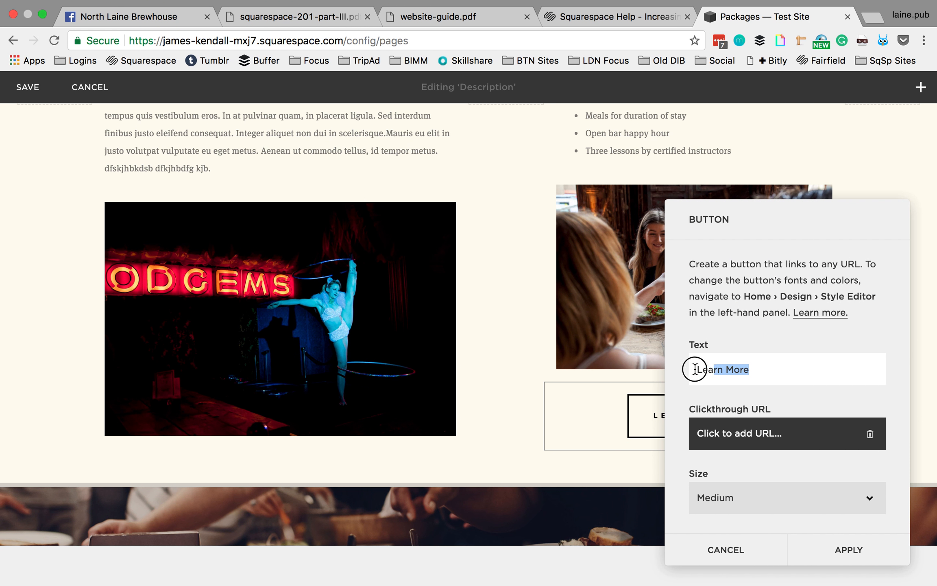
pyautogui.write('Bru')
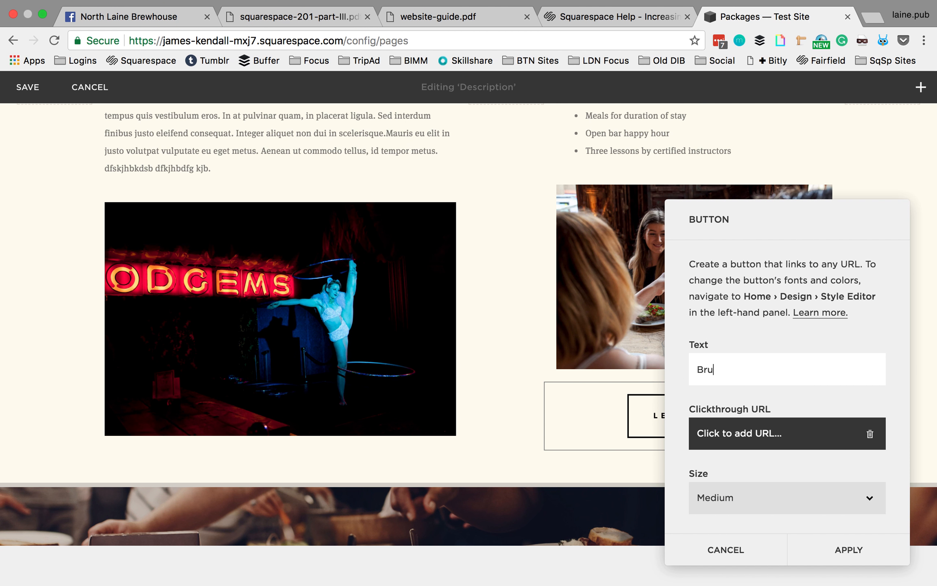
pyautogui.write('nch Tickets')
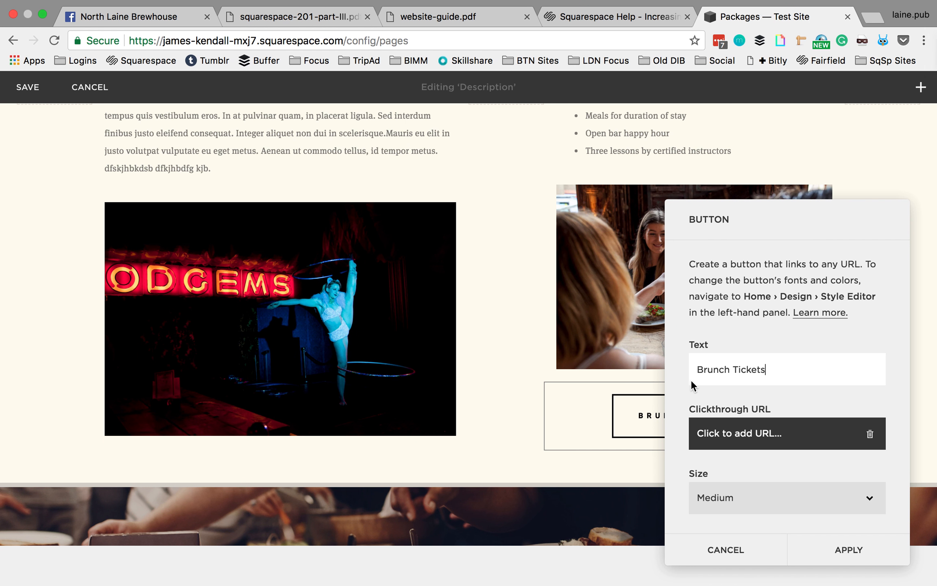
pyautogui.write('Buy')
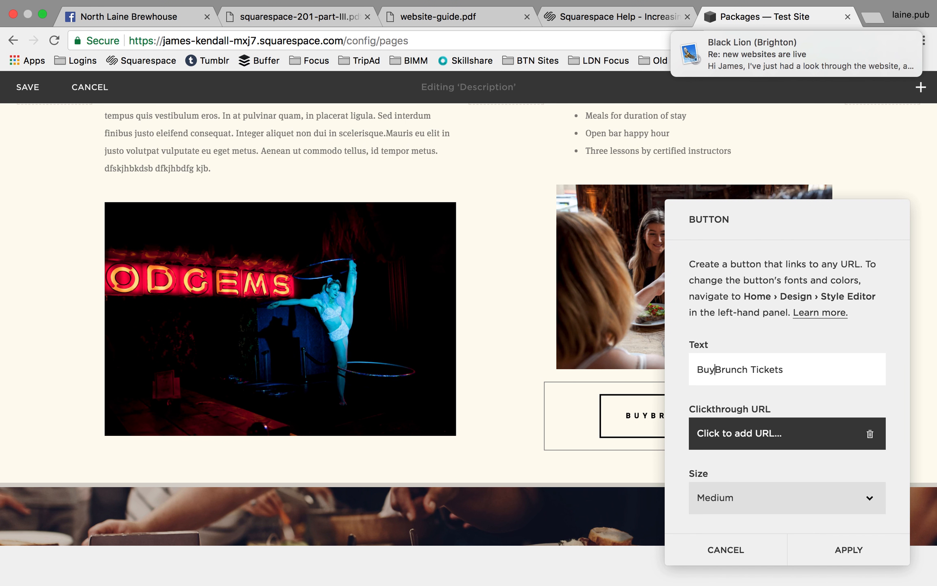
# Set the button's clickthrough URL to the external address designmynight.com/jhsdjhbsdkjdfhksj/kjsdhfkjh.
pyautogui.click(757, 434)
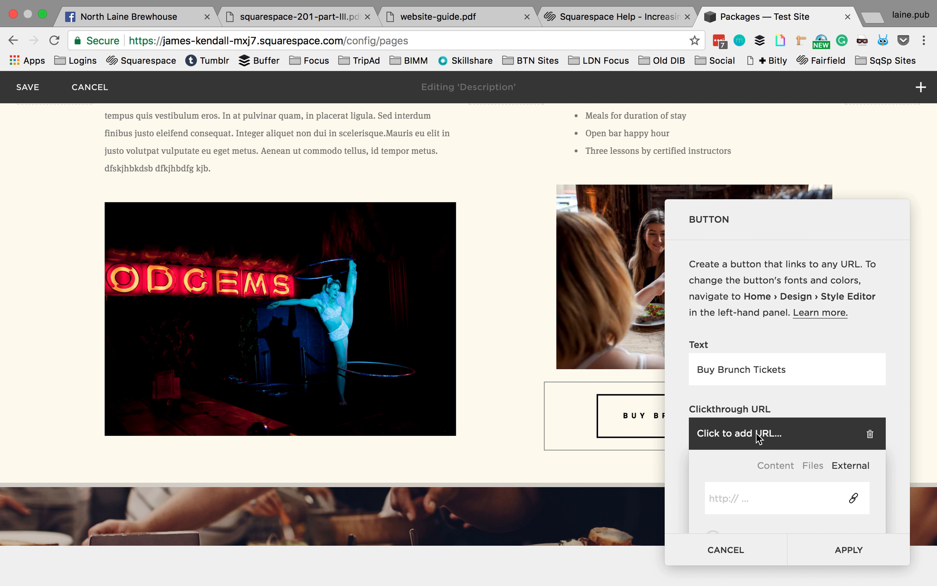
pyautogui.write('d')
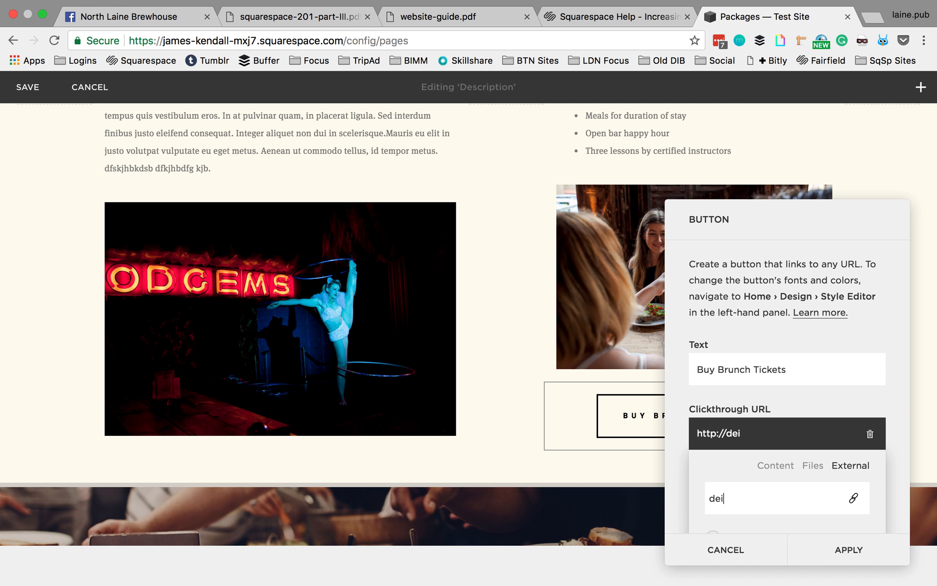
pyautogui.write('esignmynight')
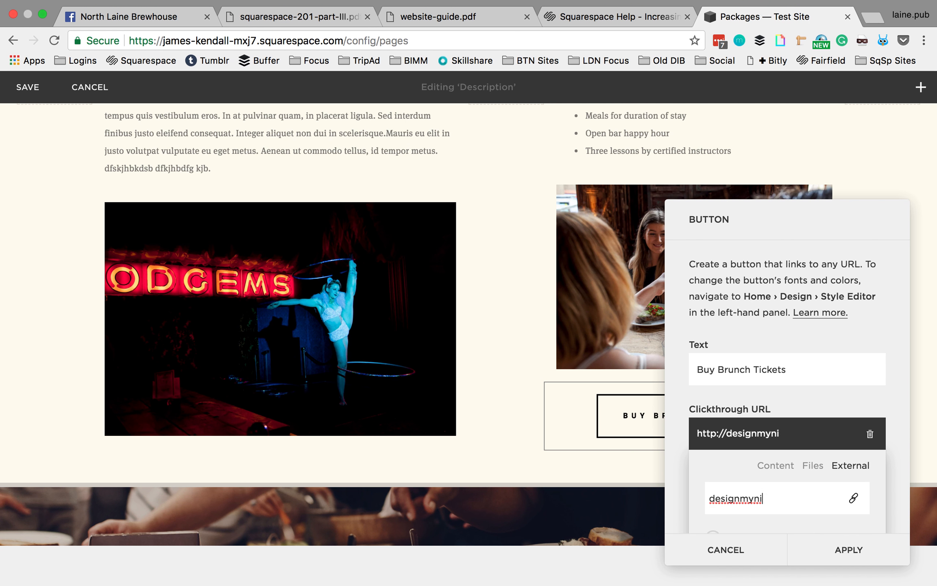
pyautogui.write('.com/jhsdjhbsd sdjhbsm')
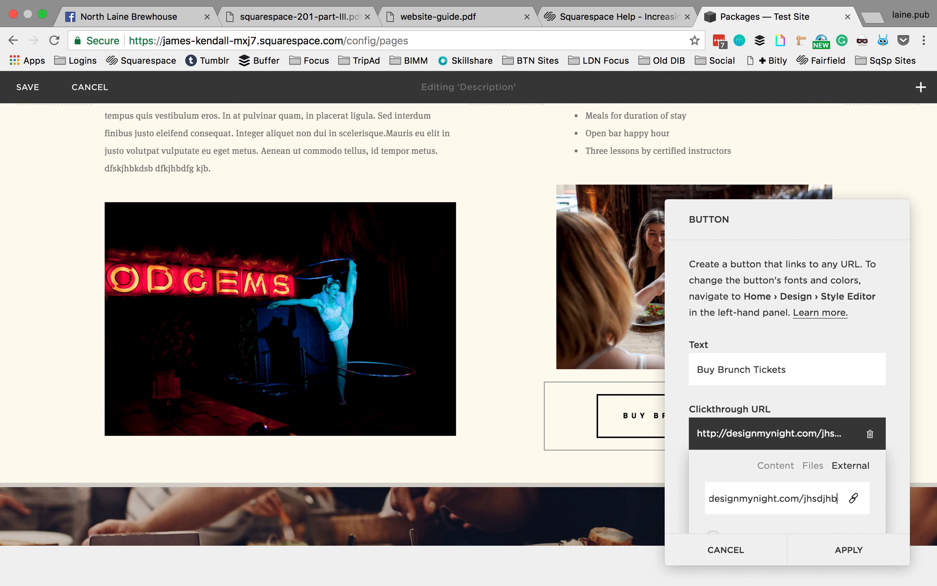
pyautogui.press('BackSpace')
pyautogui.press('BackSpace')
pyautogui.press('BackSpace')
pyautogui.press('BackSpace')
pyautogui.press('BackSpace')
pyautogui.press('BackSpace')
pyautogui.press('BackSpace')
pyautogui.press('BackSpace')
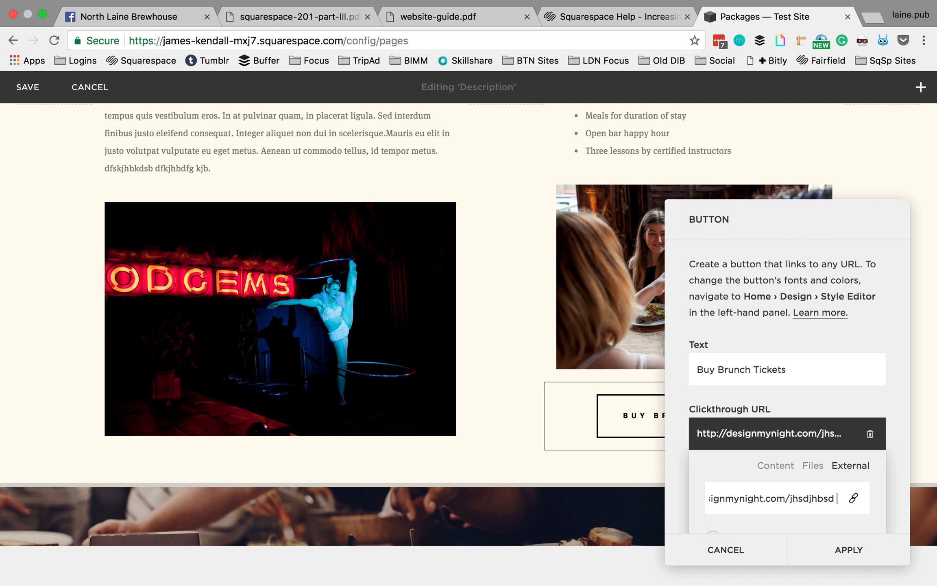
pyautogui.write('kjdfhksj/kjsdhfkjh')
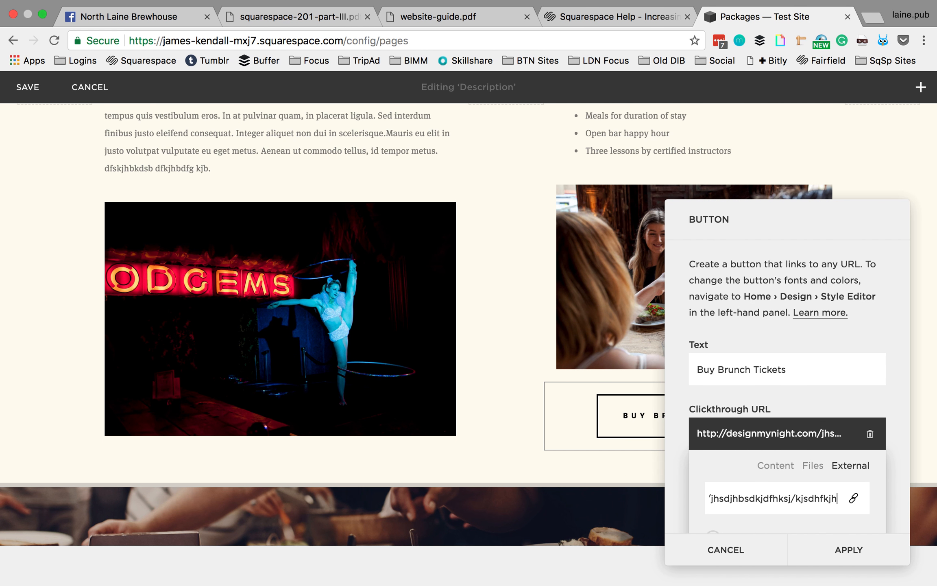
# Make the button's link open in a new window and apply the button settings.
pyautogui.scroll(-4, 777, 476)
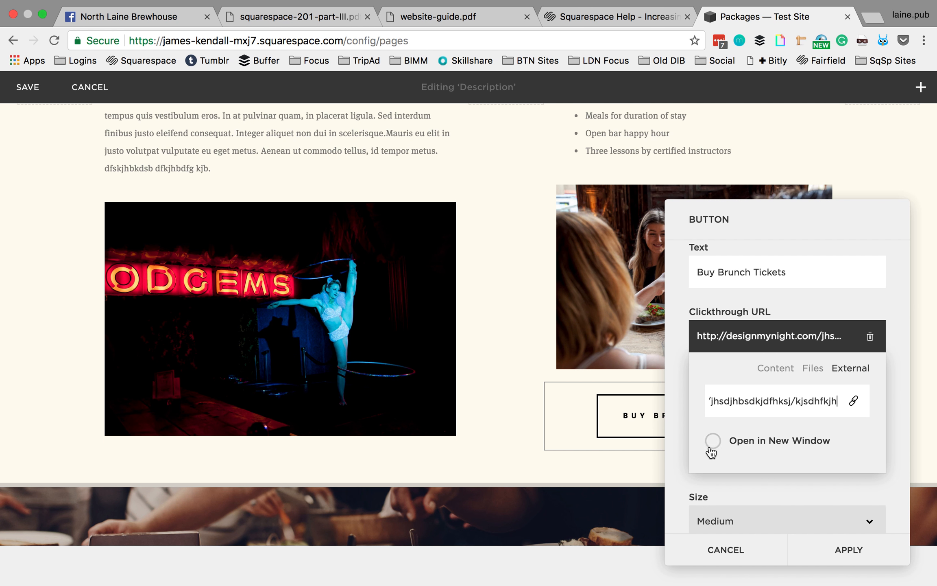
pyautogui.scroll(-3, 832, 452)
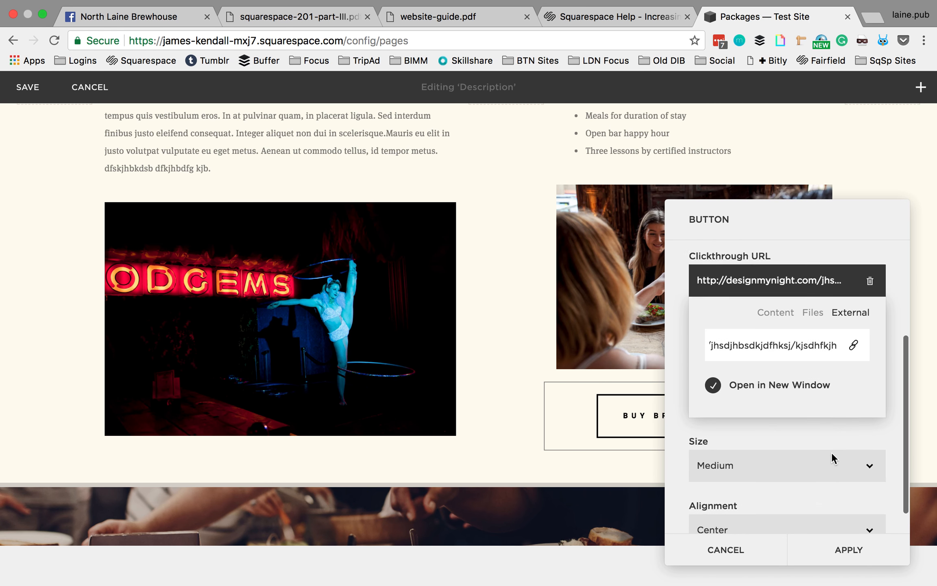
pyautogui.click(849, 550)
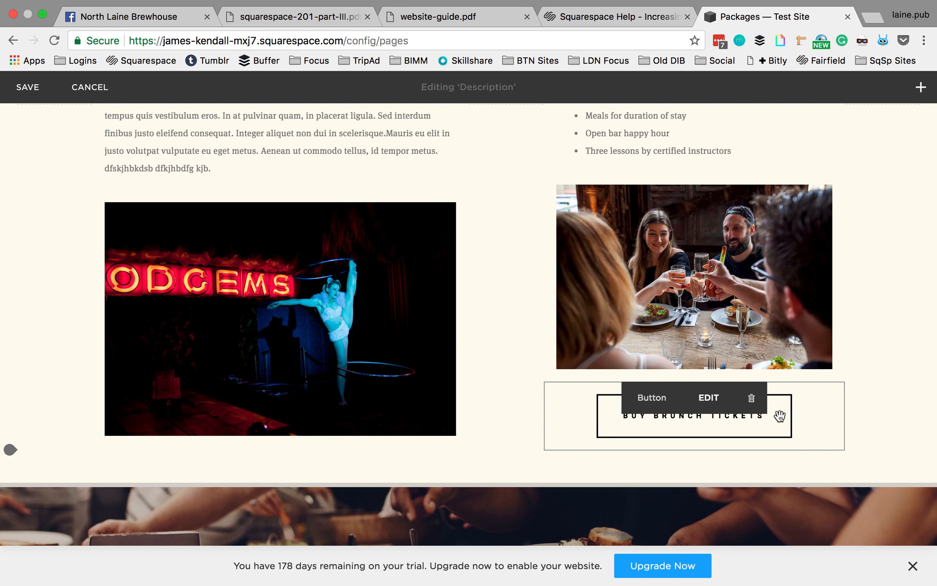
pyautogui.moveTo(632, 265); pyautogui.dragTo(525, 369)
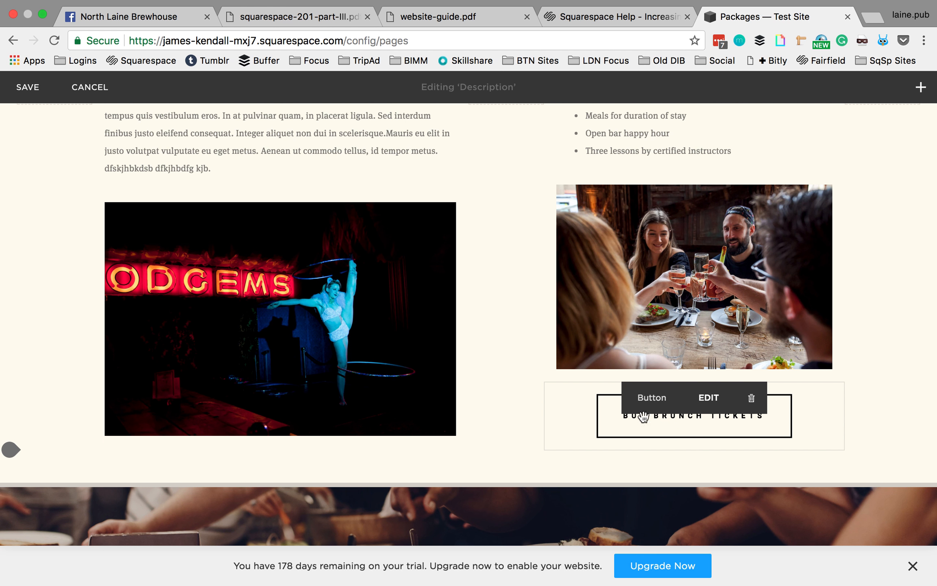
pyautogui.moveTo(682, 421); pyautogui.dragTo(531, 410)
pyautogui.scroll(3, 504, 371)
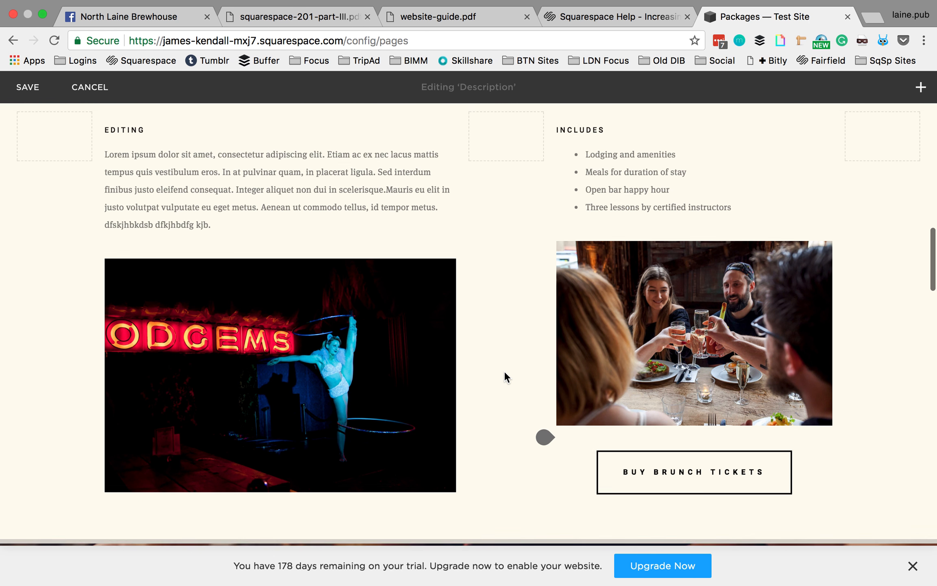
# Delete the passage from "lvinar quam" through "Integer aliq" in the lorem ipsum paragraph under Editing.
pyautogui.moveTo(319, 239)
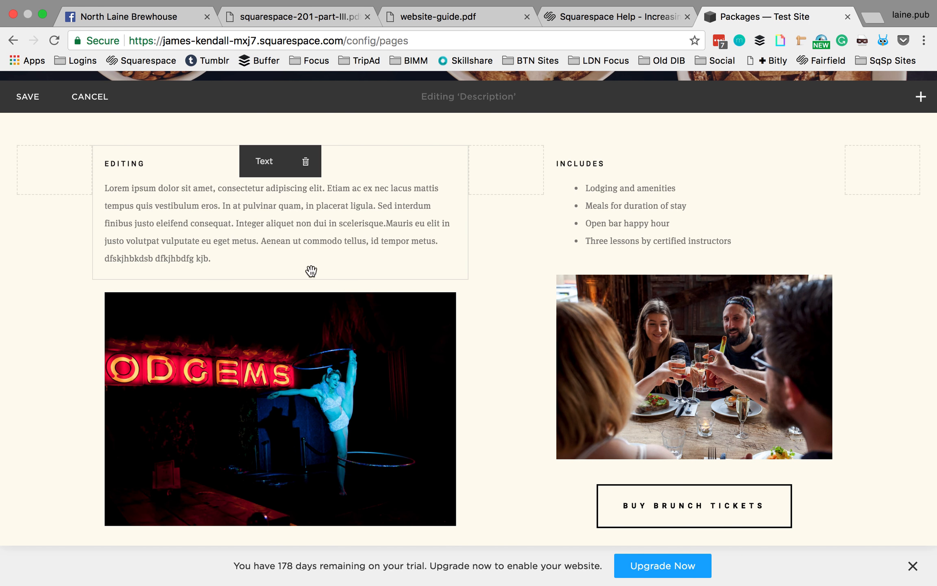
pyautogui.click(269, 162)
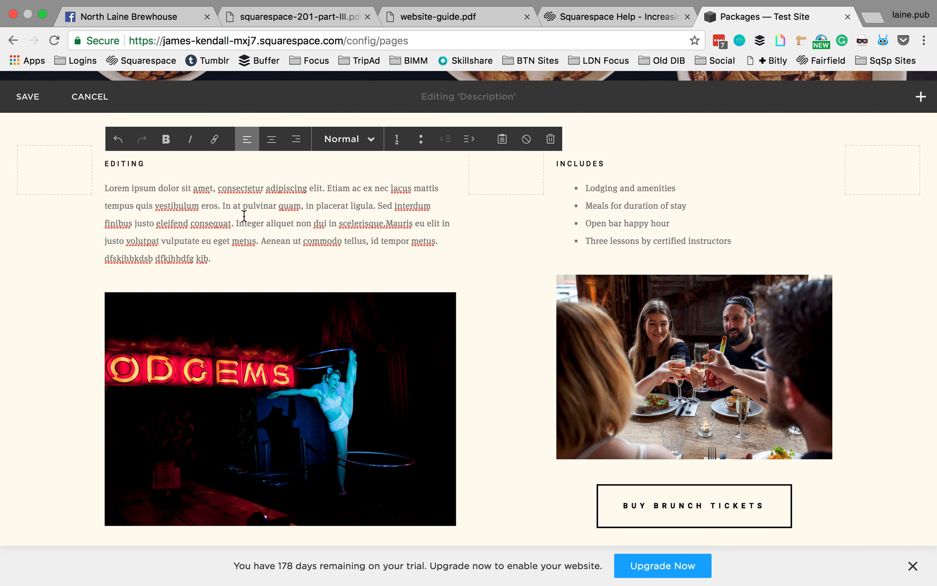
pyautogui.moveTo(253, 206); pyautogui.dragTo(280, 223)
pyautogui.moveTo(280, 292)
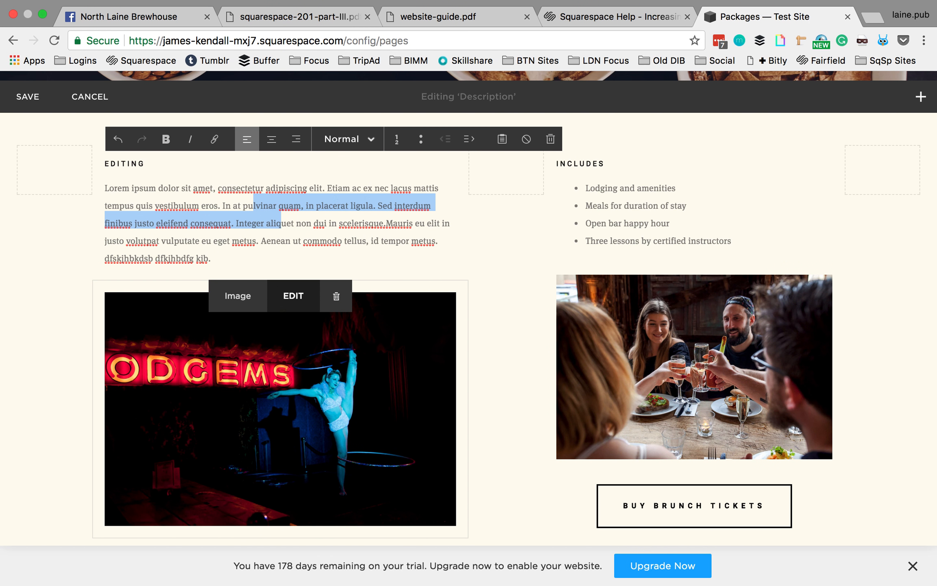
pyautogui.press('BackSpace')
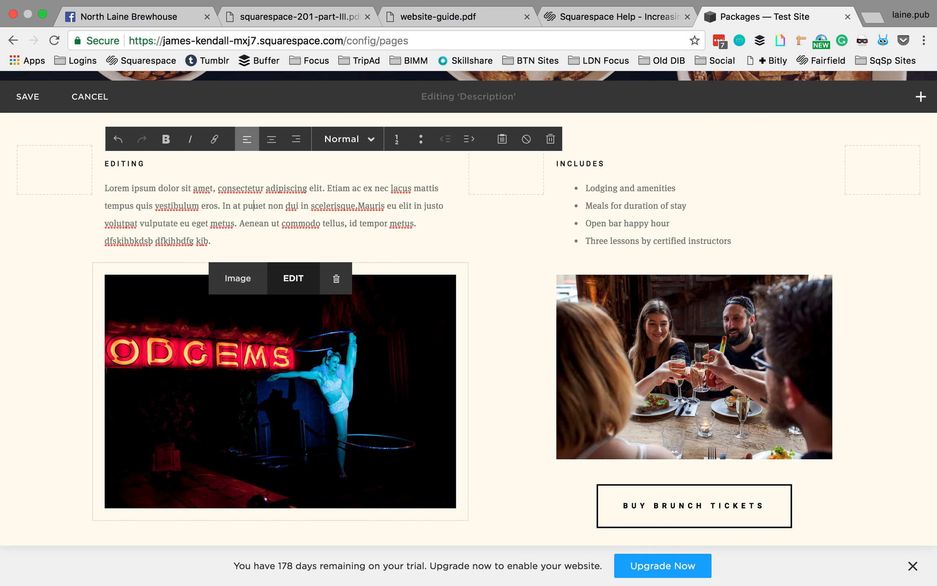
# Delete the letters "ura" from the word "duration" in the second item of the Includes list.
pyautogui.click(634, 206)
pyautogui.moveTo(629, 206); pyautogui.dragTo(642, 206)
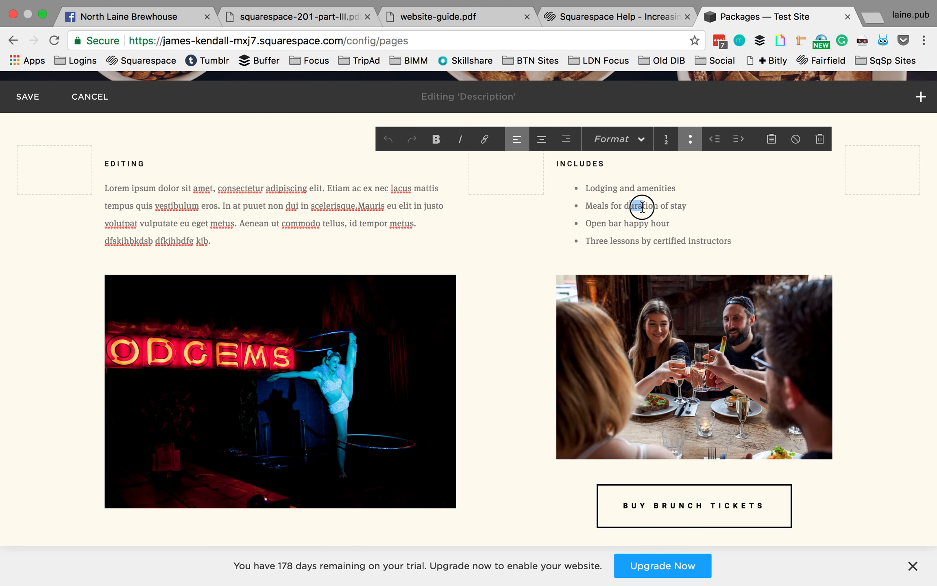
pyautogui.press('BackSpace')
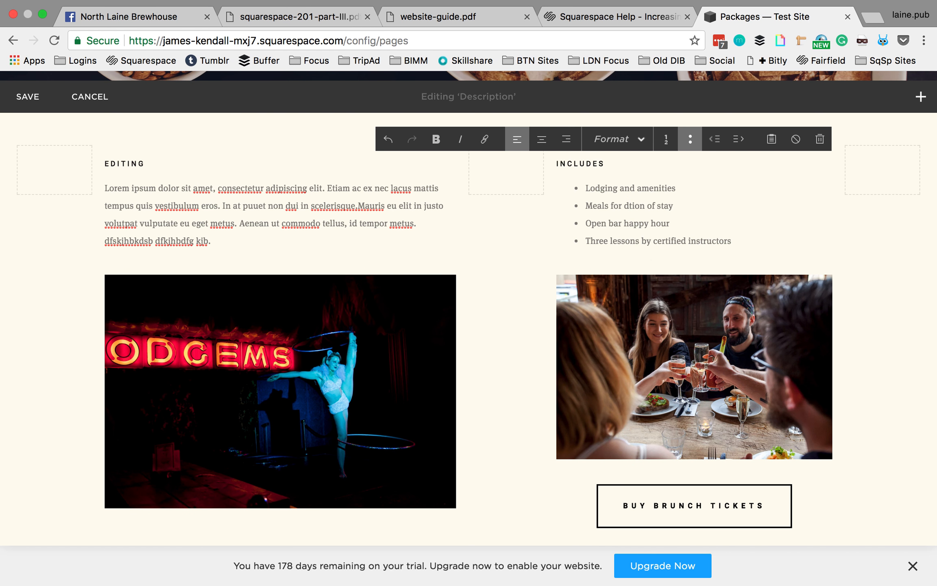
# Check the Description section's text, images and button, and save the section's edits.
pyautogui.scroll(-5, 528, 357)
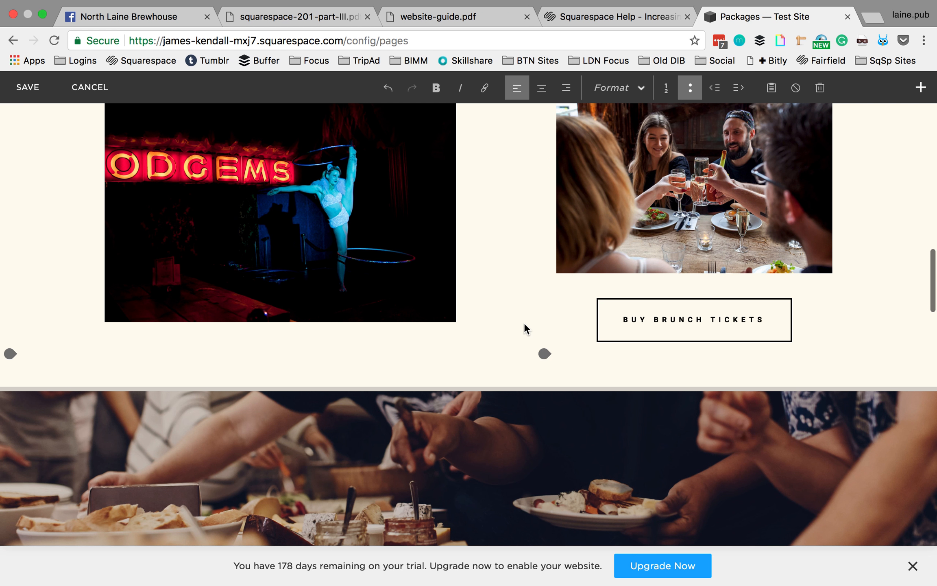
pyautogui.scroll(1, 526, 330)
pyautogui.moveTo(628, 337)
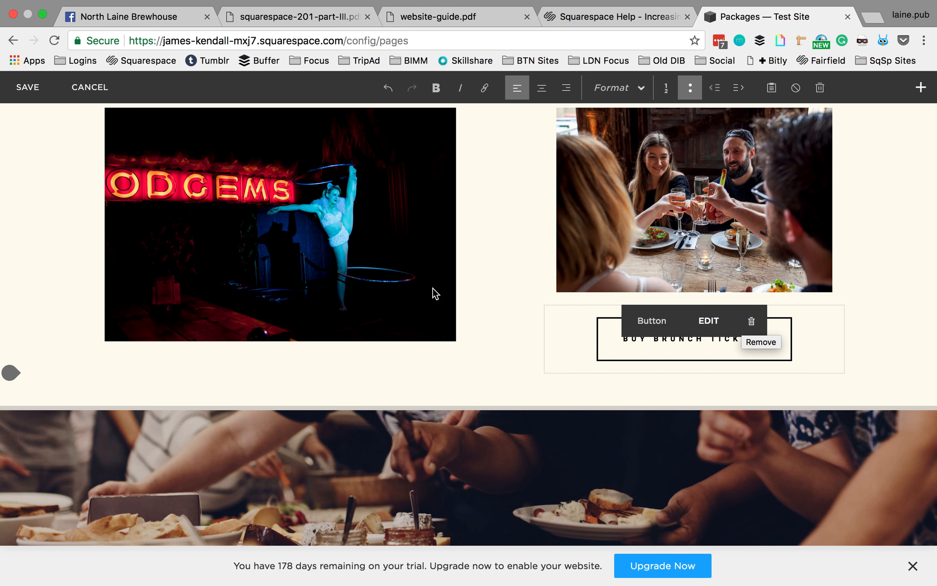
pyautogui.scroll(5, 437, 289)
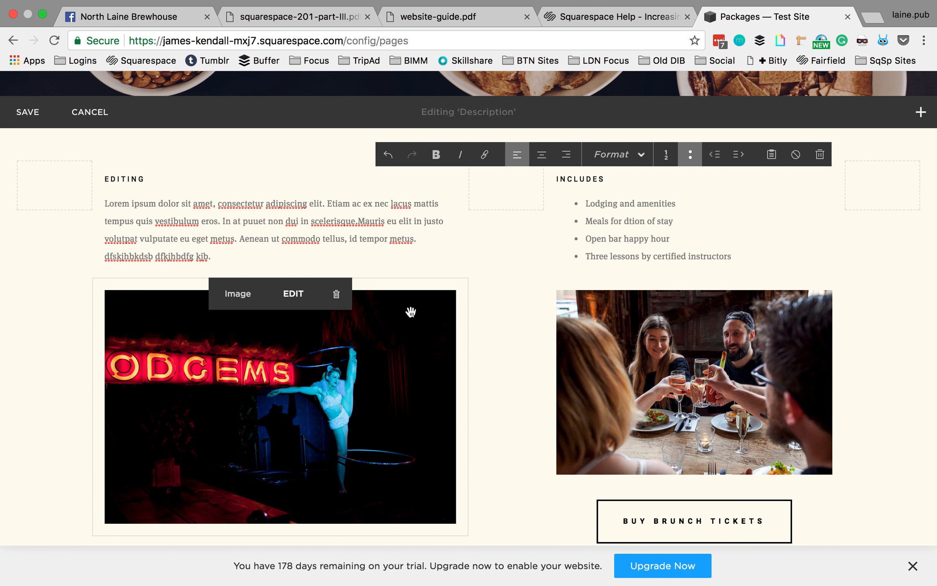
pyautogui.scroll(-1, 409, 310)
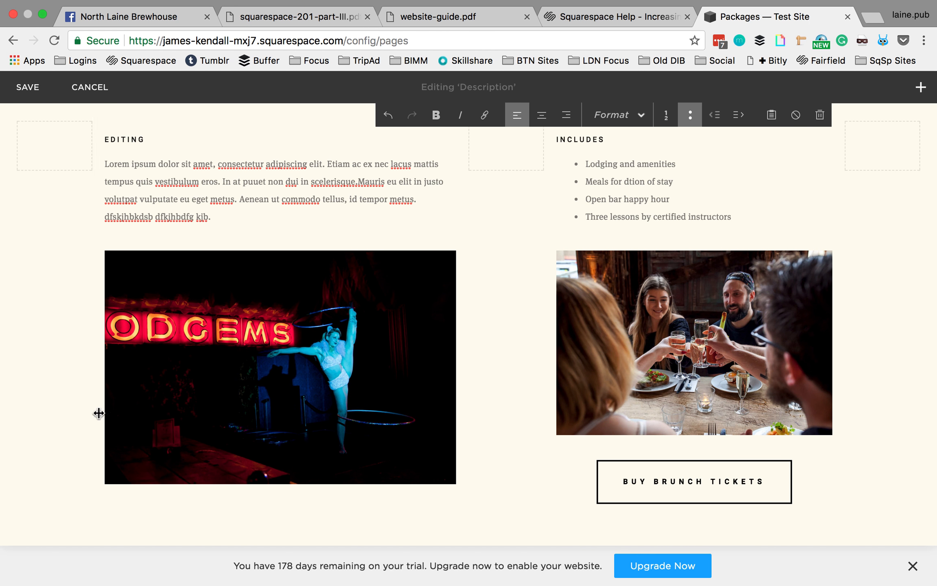
pyautogui.scroll(1, 507, 334)
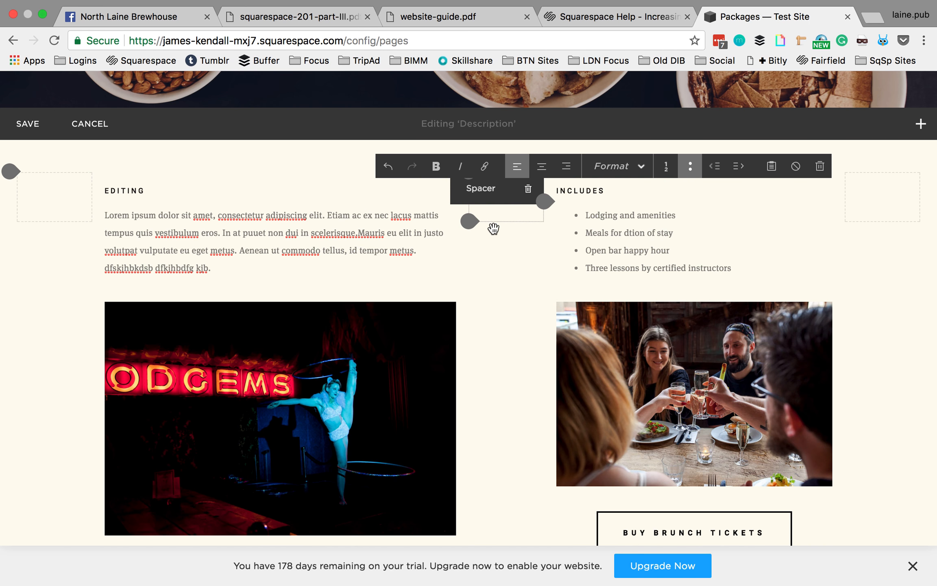
pyautogui.scroll(-3, 506, 350)
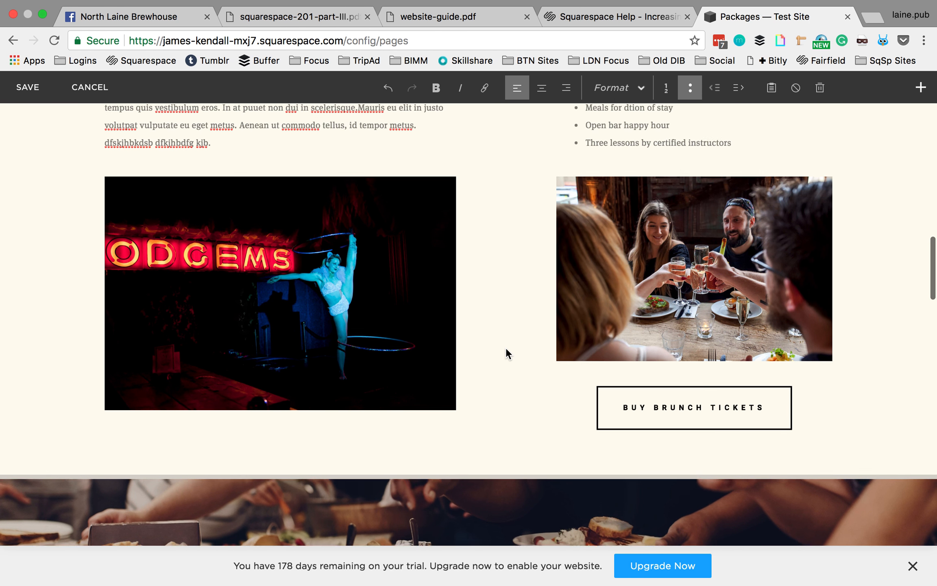
pyautogui.scroll(4, 506, 349)
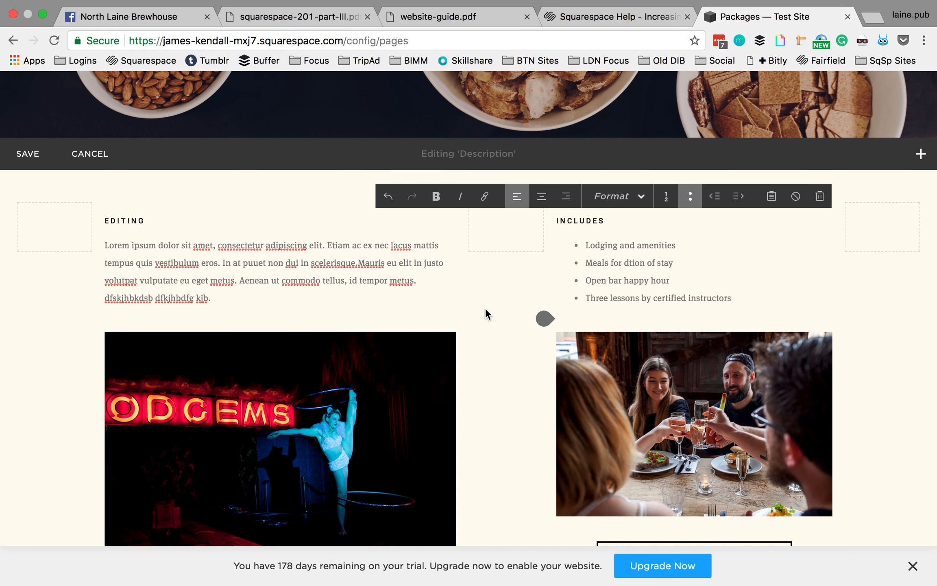
pyautogui.click(32, 158)
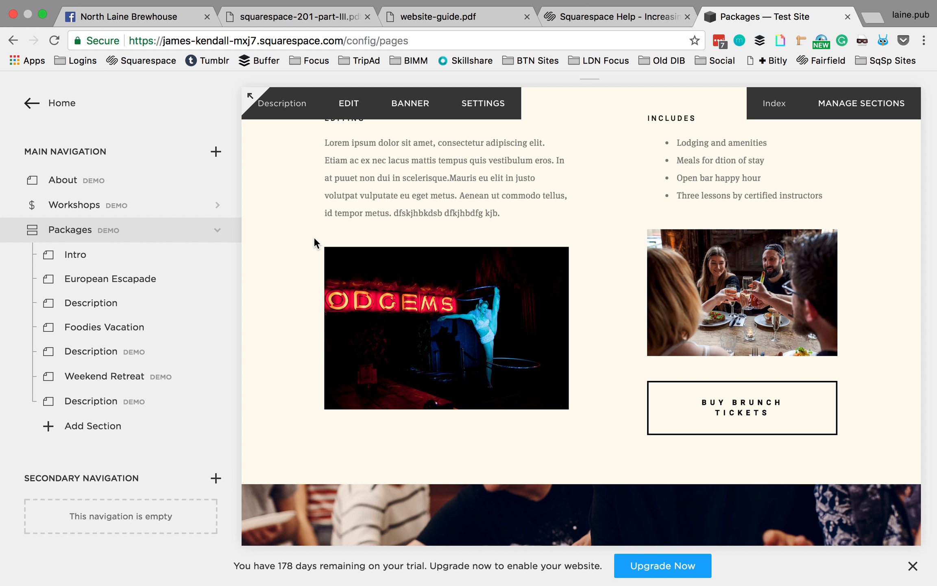
# Preview the Packages page full screen, review the edited banner and Description section, and return to the page editor.
pyautogui.scroll(1, 394, 181)
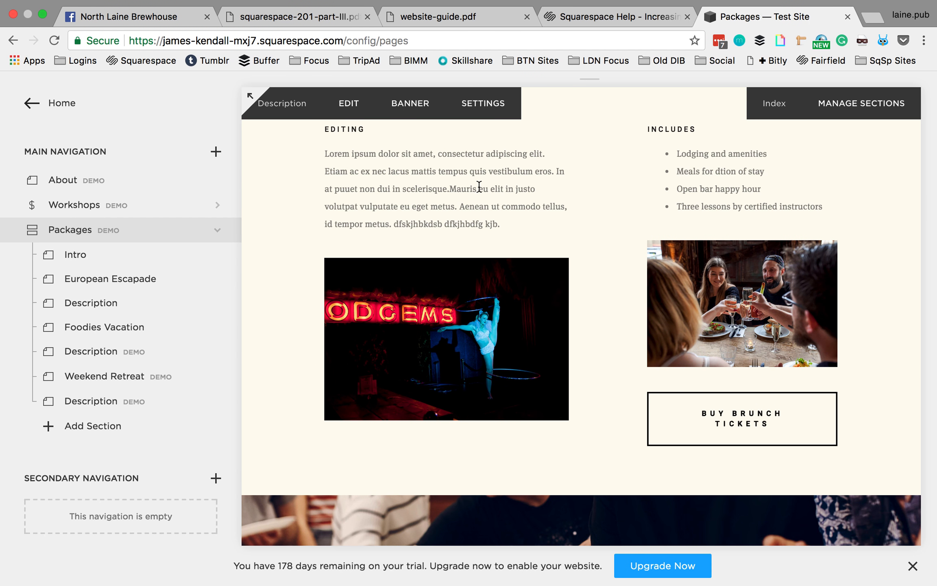
pyautogui.click(251, 98)
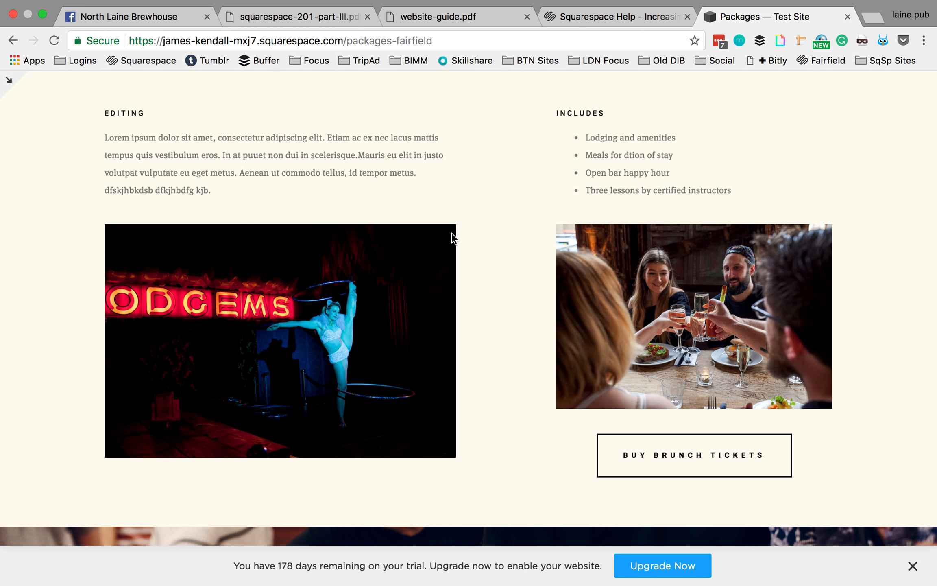
pyautogui.scroll(10, 490, 228)
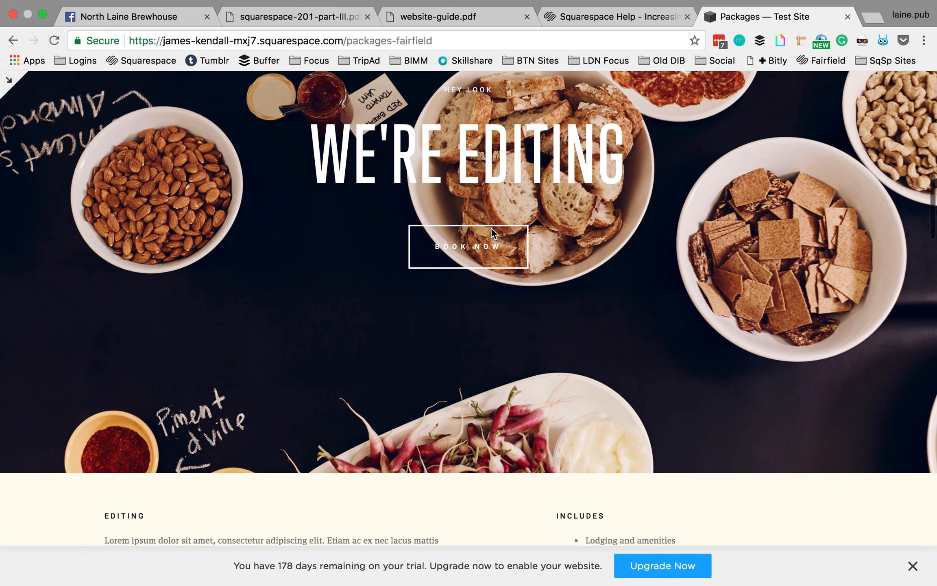
pyautogui.scroll(3, 492, 233)
pyautogui.scroll(-6, 477, 310)
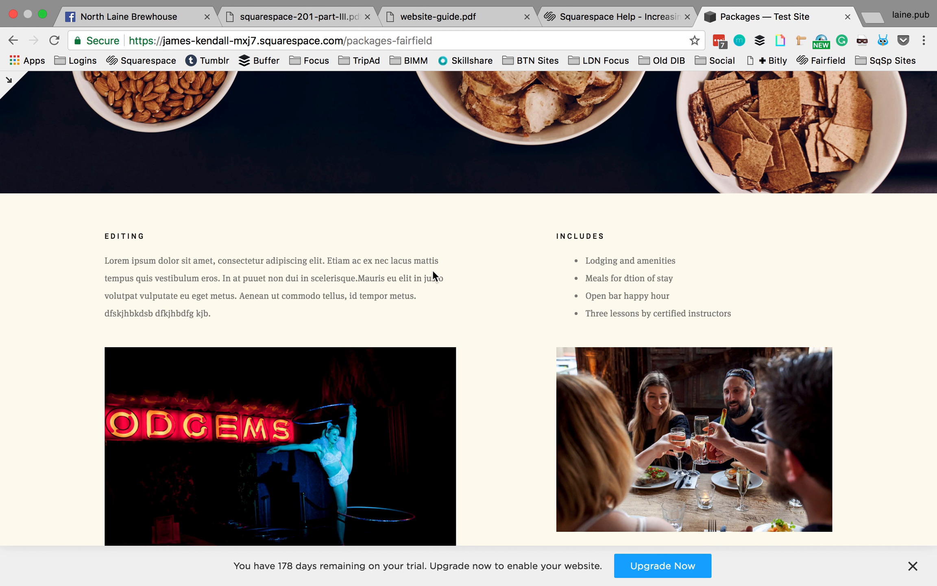
pyautogui.press('Escape')
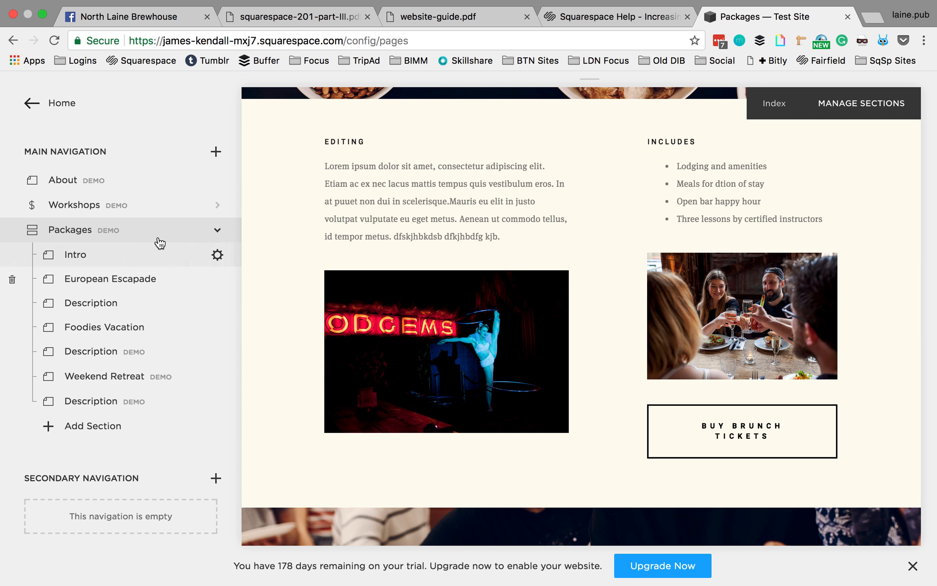
pyautogui.scroll(-5, 313, 302)
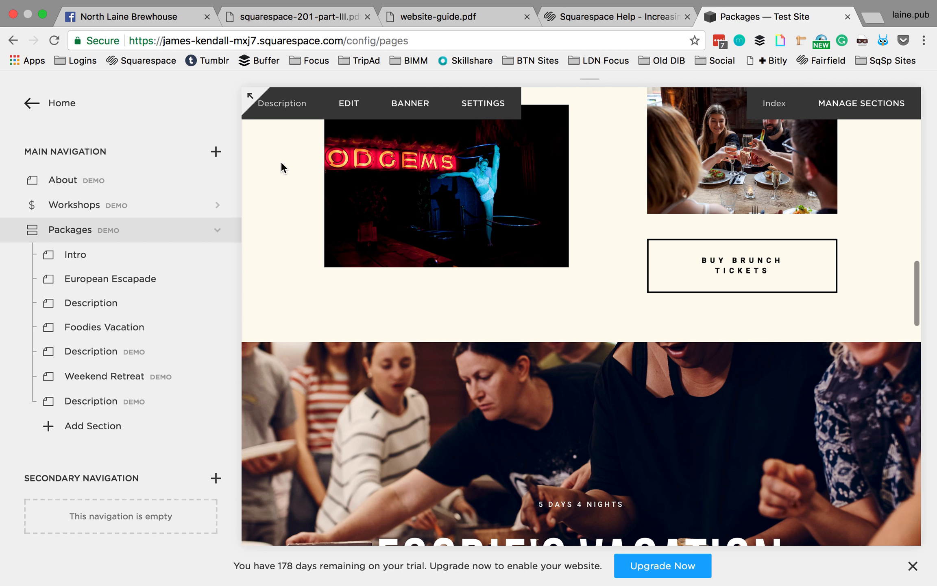